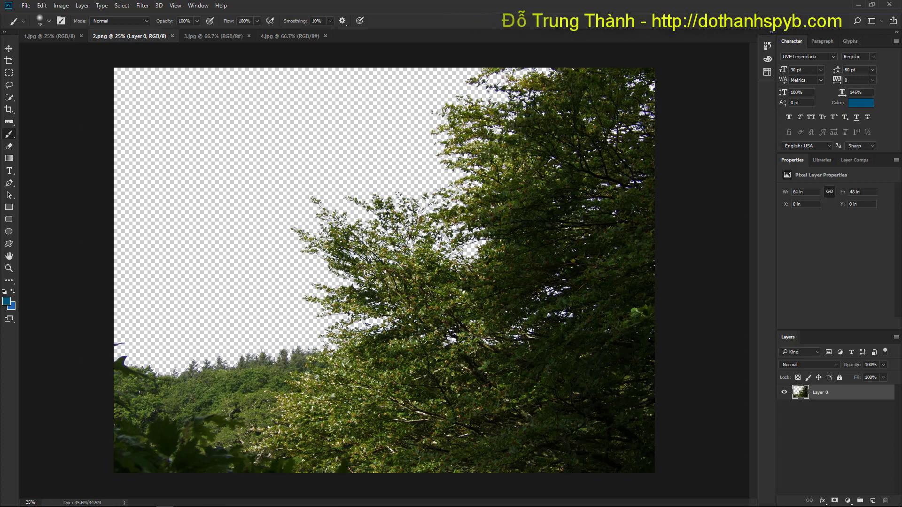
# - In 3.jpg, use Quick Selection to select the upper band of the mossy mound along its ridge across the image width
pyautogui.click(49, 38)
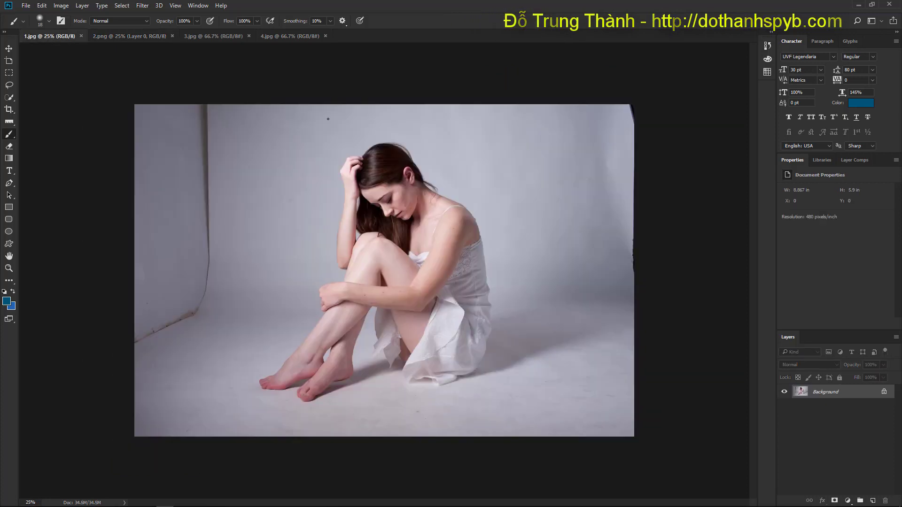
pyautogui.click(201, 36)
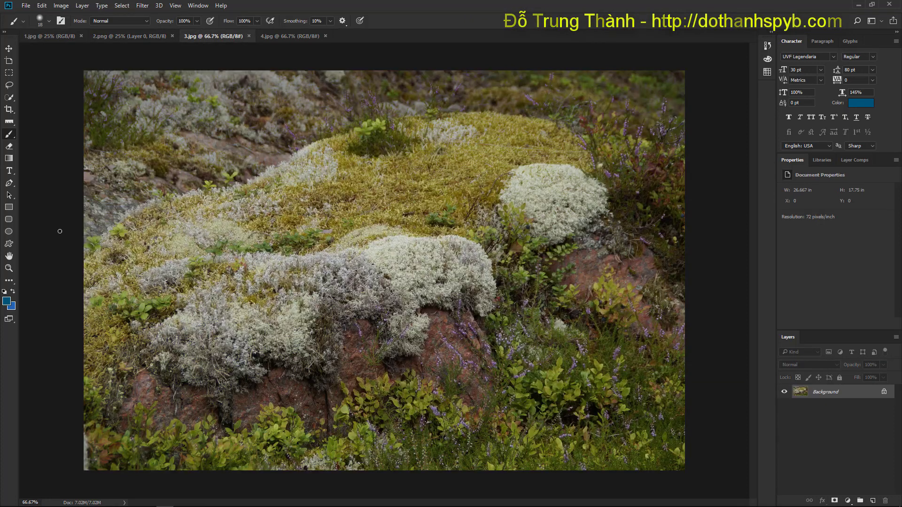
pyautogui.press('w')
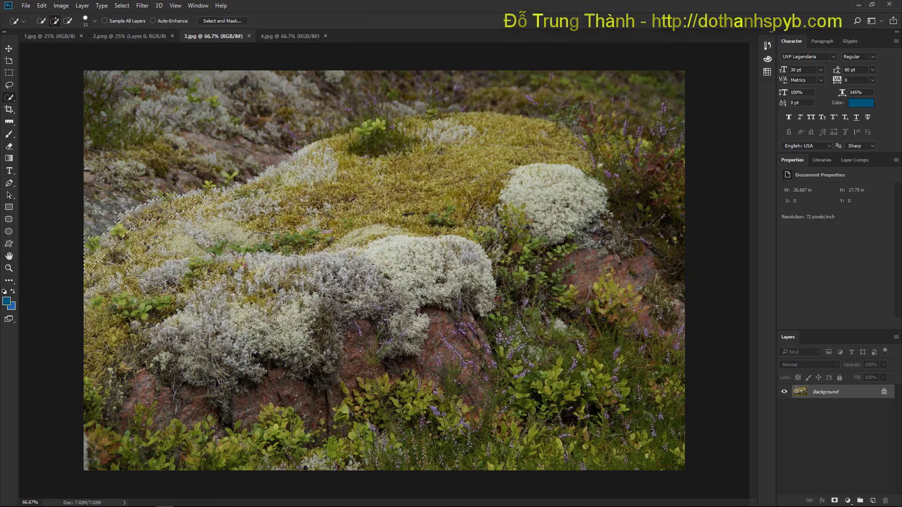
pyautogui.moveTo(408, 134)
pyautogui.mouseDown()
pyautogui.moveTo(439, 123)
pyautogui.moveTo(389, 124)
pyautogui.mouseUp()
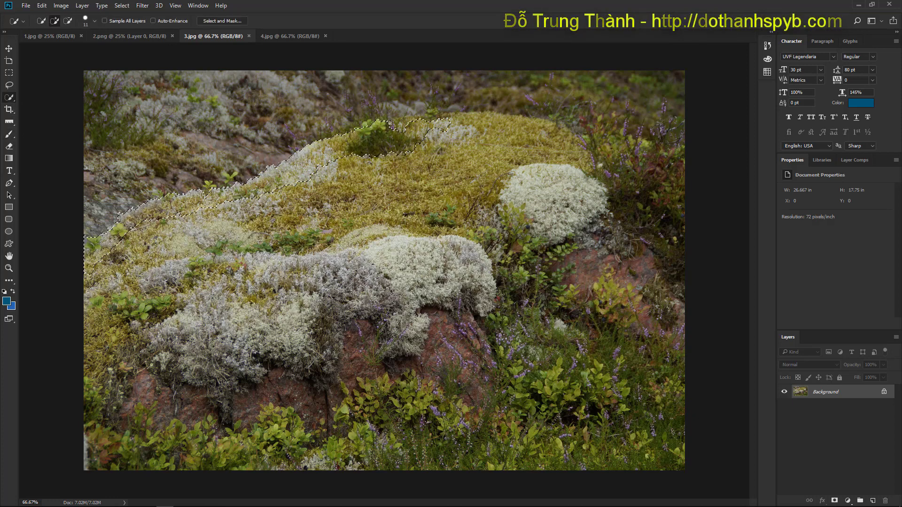
pyautogui.moveTo(481, 123)
pyautogui.mouseDown()
pyautogui.moveTo(538, 131)
pyautogui.moveTo(574, 149)
pyautogui.moveTo(608, 148)
pyautogui.moveTo(690, 211)
pyautogui.mouseUp()
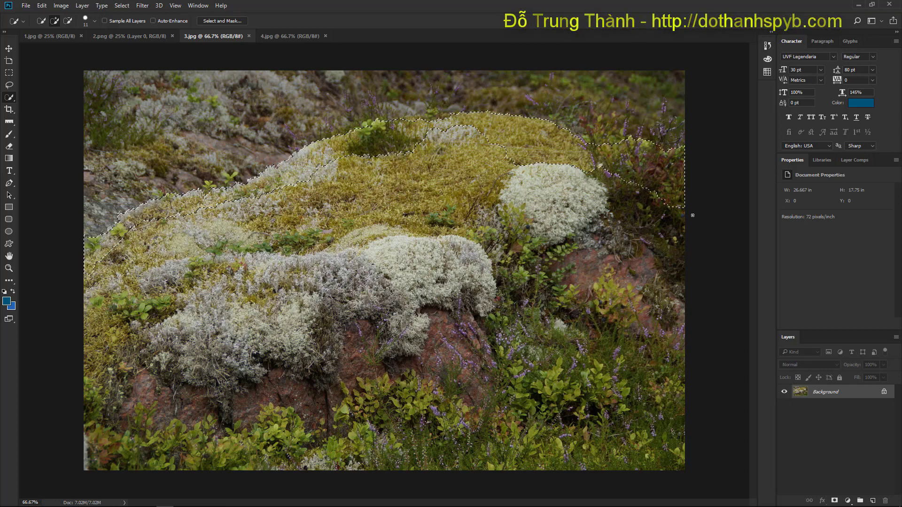
pyautogui.moveTo(557, 133); pyautogui.dragTo(575, 109)
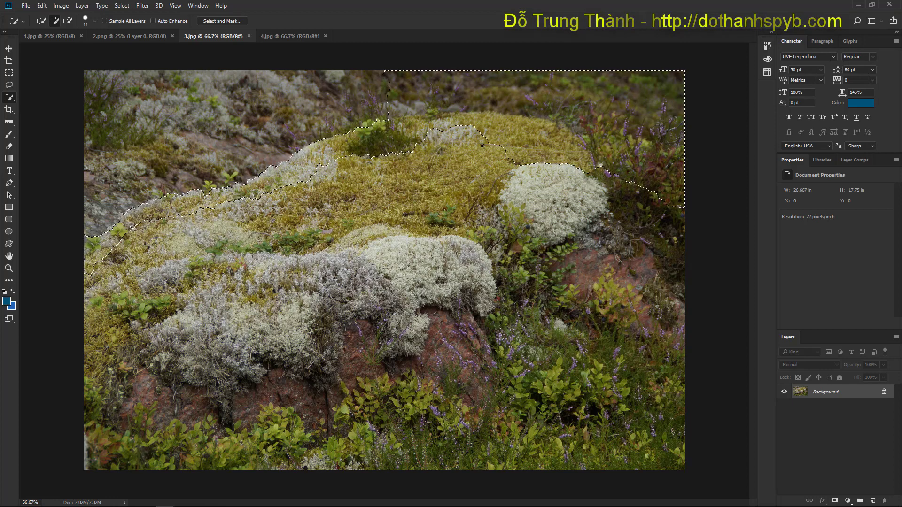
pyautogui.moveTo(404, 138)
pyautogui.mouseDown()
pyautogui.moveTo(586, 105)
pyautogui.moveTo(647, 128)
pyautogui.moveTo(669, 157)
pyautogui.mouseUp()
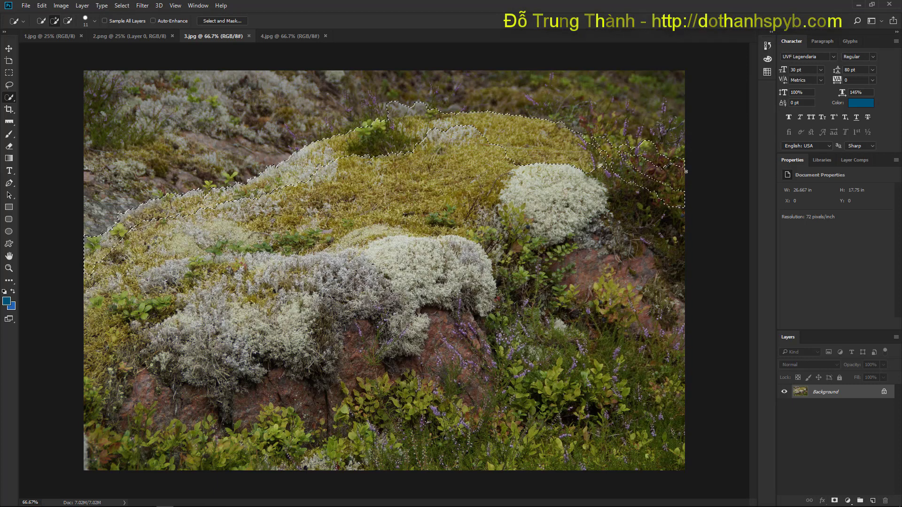
pyautogui.moveTo(635, 157)
pyautogui.mouseDown()
pyautogui.moveTo(662, 168)
pyautogui.moveTo(531, 167)
pyautogui.mouseUp()
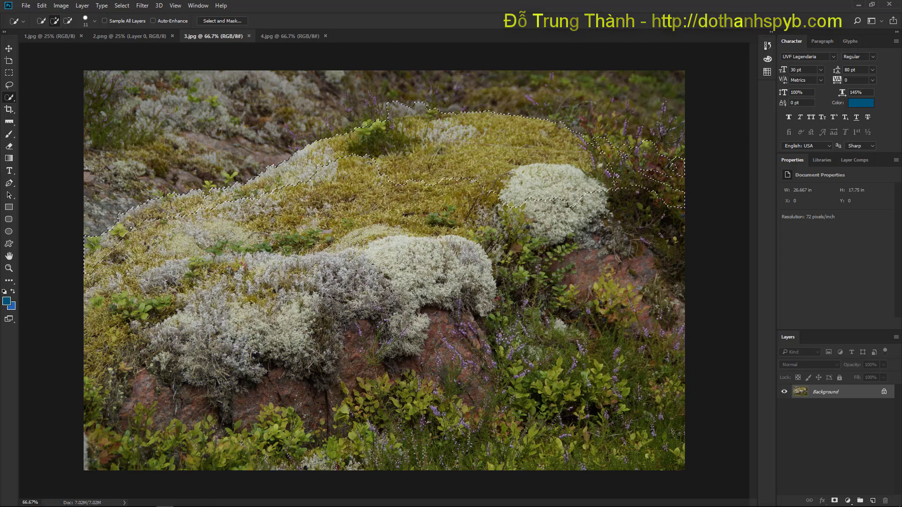
# - With a 53 px selection brush, extend the selection over all the ground below the ridge and trim the stray areas along its upper edge
pyautogui.rightClick(551, 197)
pyautogui.click(369, 185)
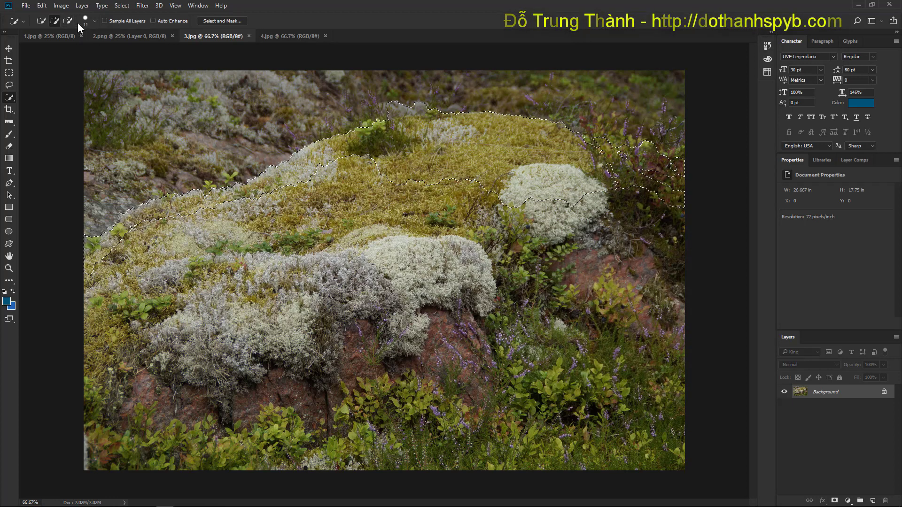
pyautogui.click(94, 21)
pyautogui.click(65, 47)
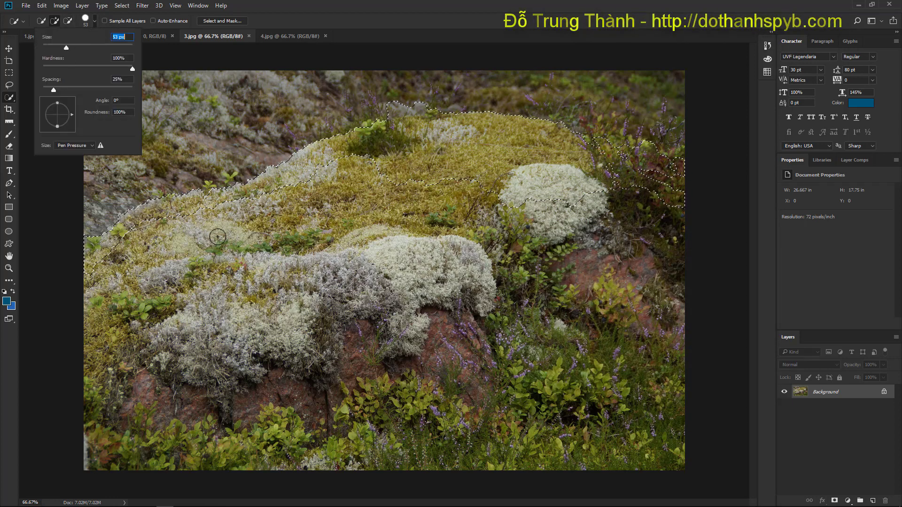
pyautogui.moveTo(255, 244)
pyautogui.mouseDown()
pyautogui.moveTo(377, 175)
pyautogui.moveTo(197, 286)
pyautogui.moveTo(139, 401)
pyautogui.moveTo(216, 430)
pyautogui.moveTo(364, 320)
pyautogui.moveTo(274, 286)
pyautogui.moveTo(385, 277)
pyautogui.moveTo(531, 237)
pyautogui.moveTo(603, 235)
pyautogui.mouseUp()
pyautogui.moveTo(707, 201)
pyautogui.mouseDown()
pyautogui.moveTo(658, 202)
pyautogui.moveTo(648, 176)
pyautogui.moveTo(619, 181)
pyautogui.moveTo(564, 280)
pyautogui.moveTo(657, 278)
pyautogui.moveTo(596, 296)
pyautogui.moveTo(652, 428)
pyautogui.moveTo(667, 376)
pyautogui.mouseUp()
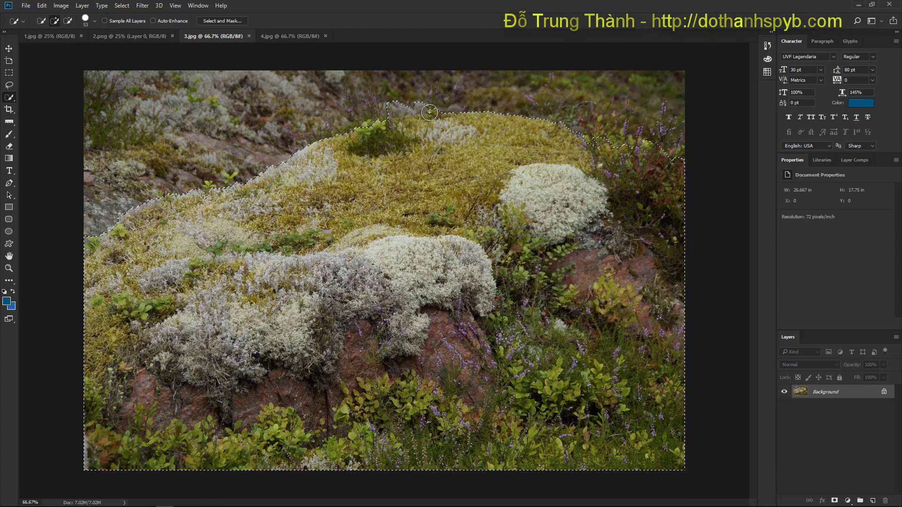
pyautogui.press('alt')
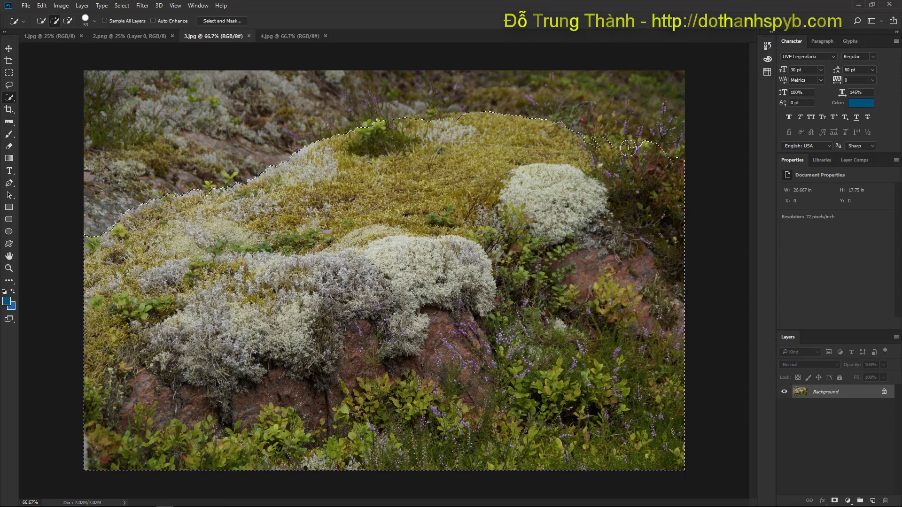
pyautogui.moveTo(628, 148); pyautogui.dragTo(609, 146)
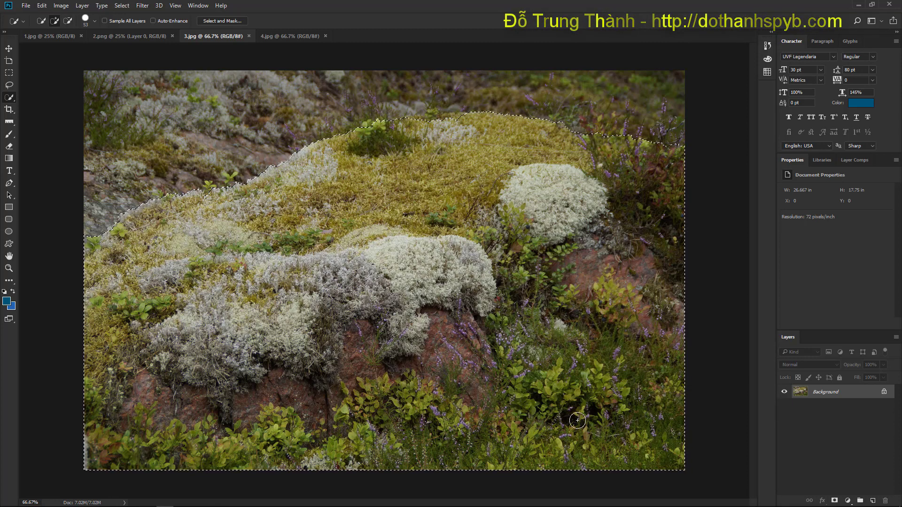
# - Refine the selection with Smooth 35, Feather 2.9 px and Shift Edge -20%, and output it to a new layer with layer mask
pyautogui.click(222, 20)
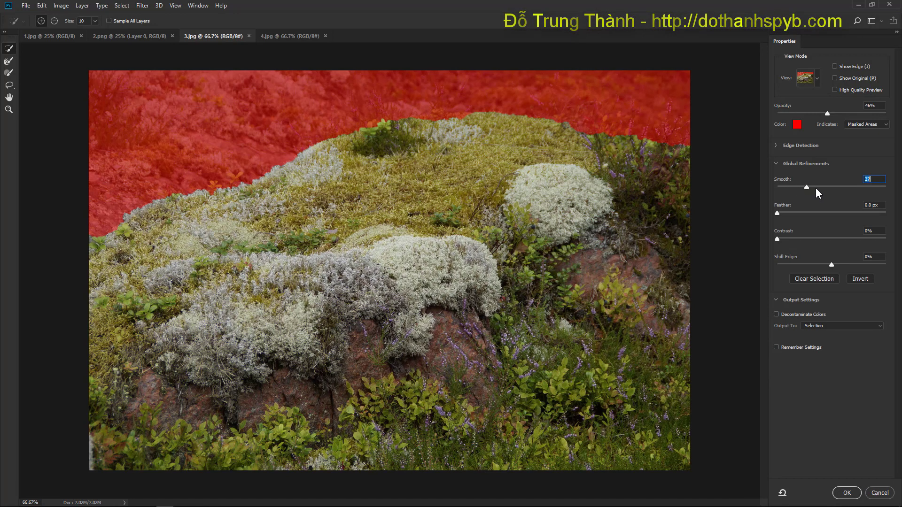
pyautogui.moveTo(776, 212); pyautogui.dragTo(794, 212)
pyautogui.moveTo(822, 269); pyautogui.dragTo(821, 265)
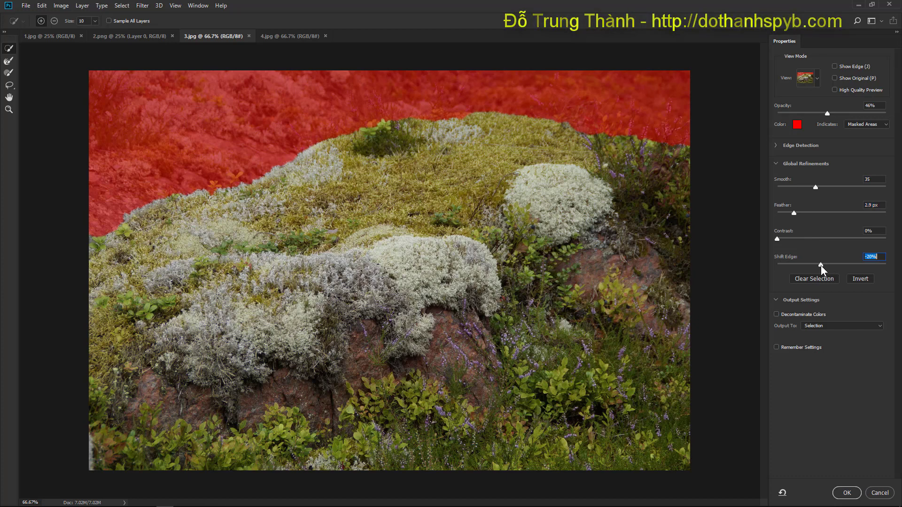
pyautogui.click(829, 326)
pyautogui.click(830, 350)
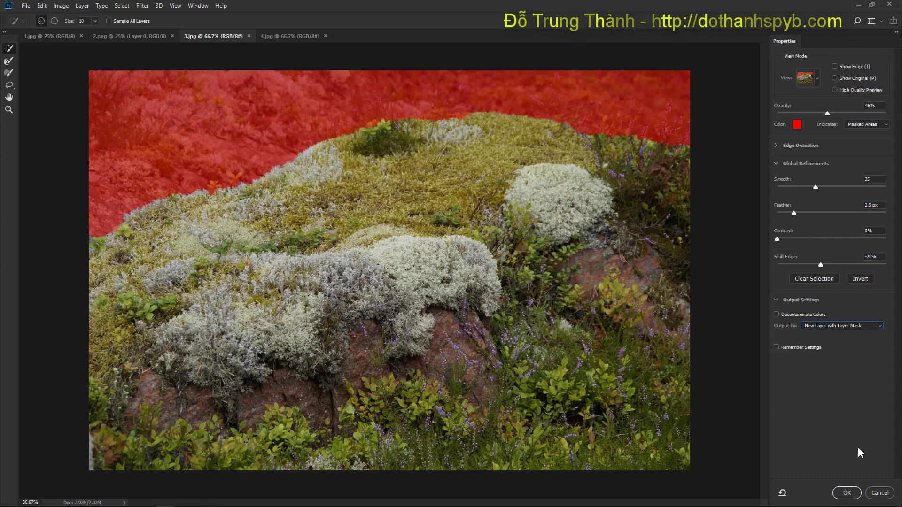
pyautogui.click(846, 493)
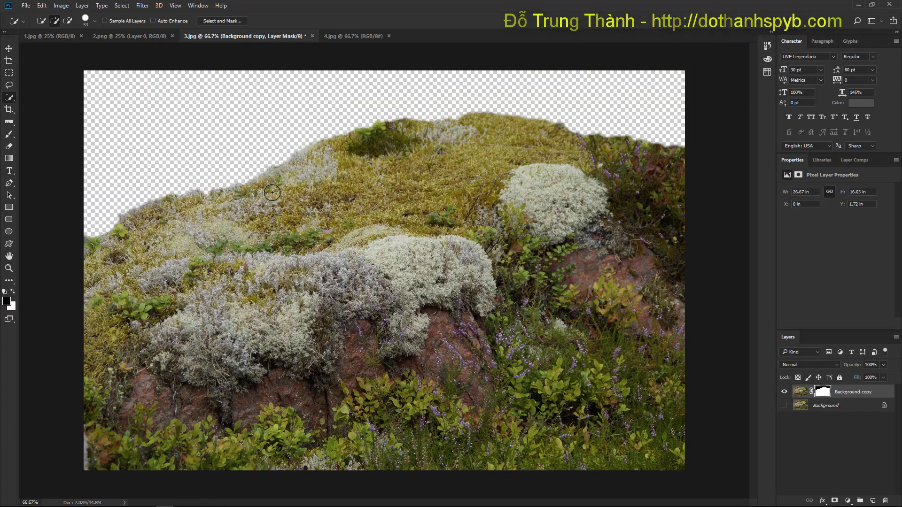
# - Extend the canvas upward with the Crop tool, adding about 21 in of empty space above the mound for a portrait format
pyautogui.scroll(-4, 132, 242)
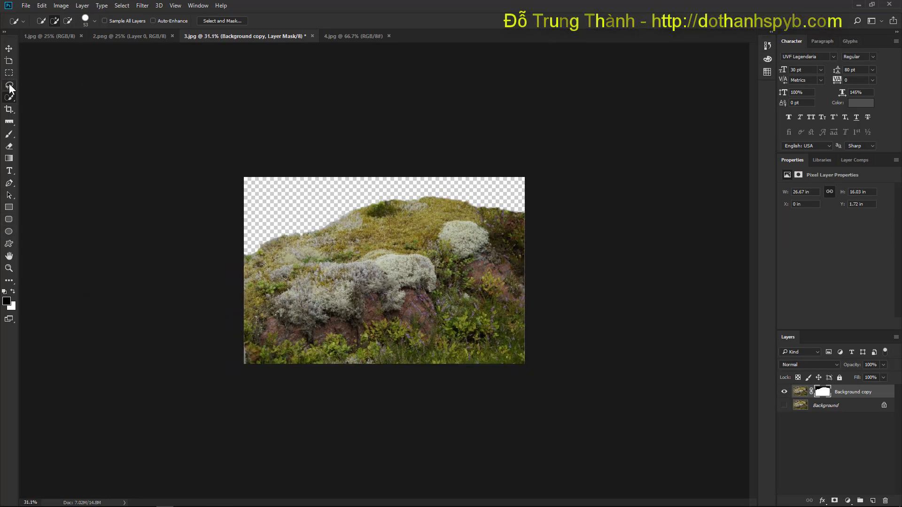
pyautogui.click(9, 109)
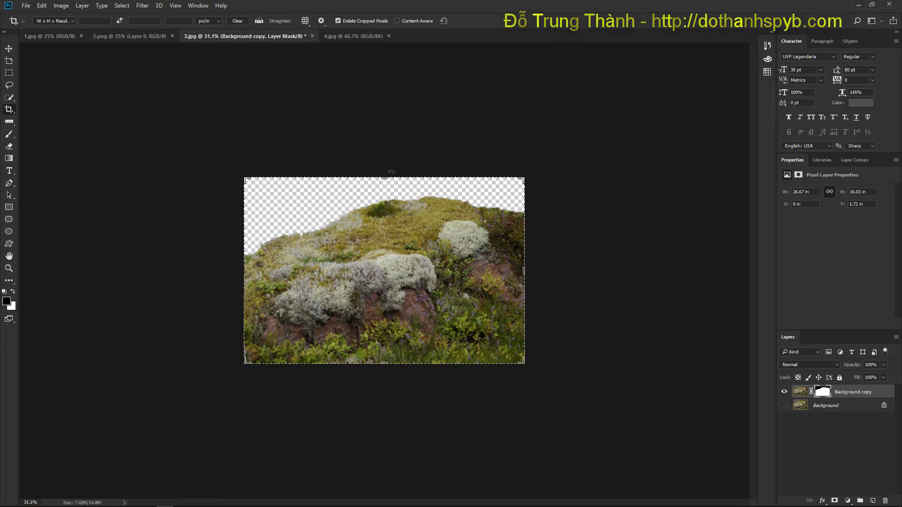
pyautogui.moveTo(386, 175); pyautogui.dragTo(384, 68)
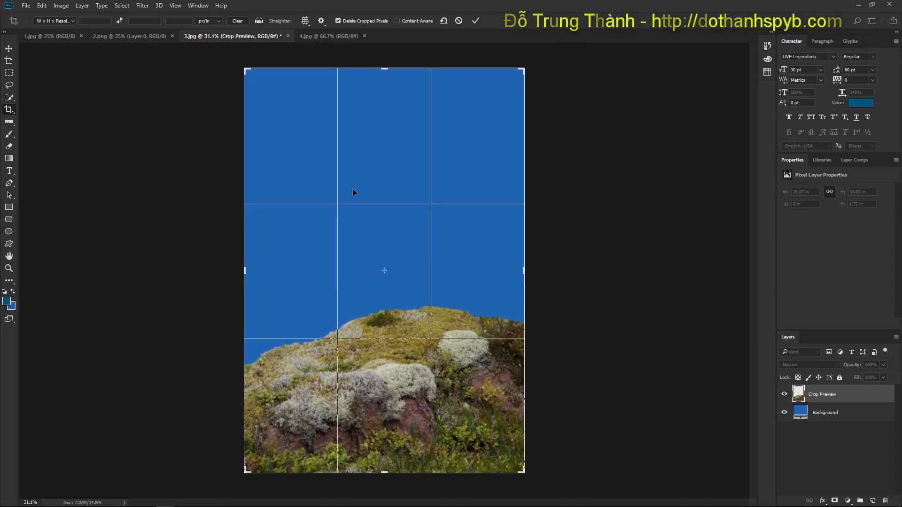
pyautogui.click(475, 21)
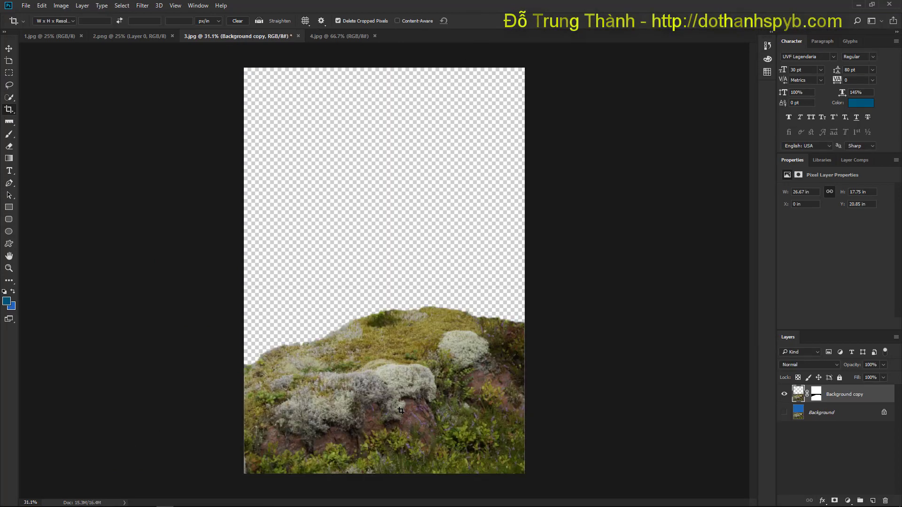
# - Copy the tree layer from 2.png into 3.jpg and place it beneath the masked mound layer
pyautogui.click(128, 36)
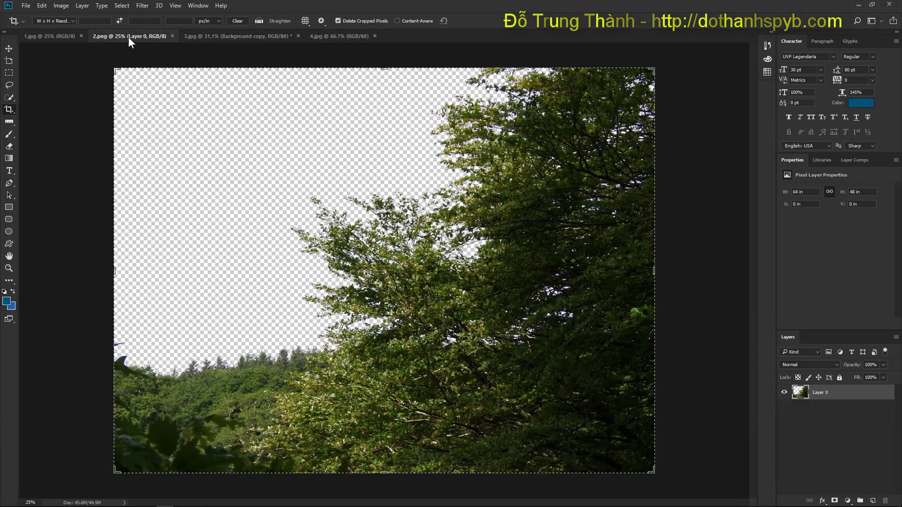
pyautogui.press('v')
pyautogui.moveTo(528, 359); pyautogui.dragTo(329, 156)
pyautogui.moveTo(856, 401); pyautogui.dragTo(846, 421)
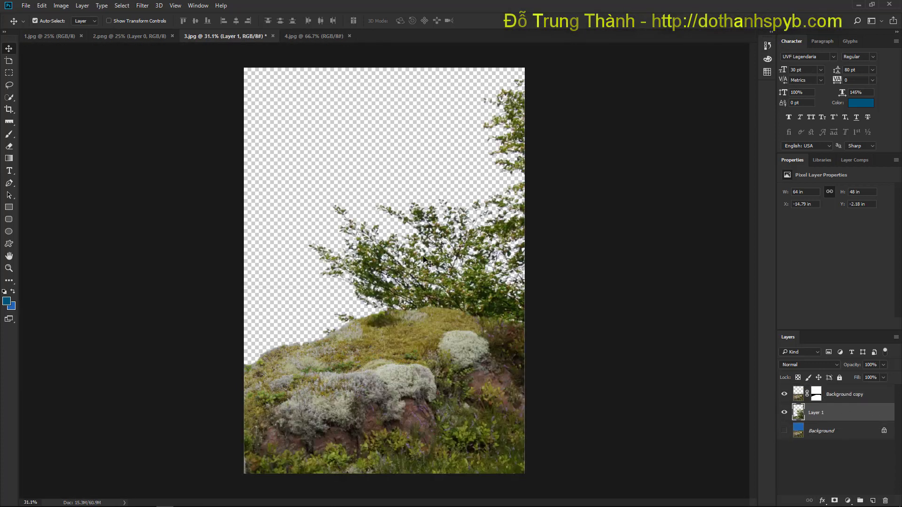
# - Resize the tree layer to about 46.4 × 34.5 in and position it behind the mound, with the distant treeline just above the ridge
pyautogui.scroll(-2, 424, 262)
pyautogui.hotkey('ctrl', 't')
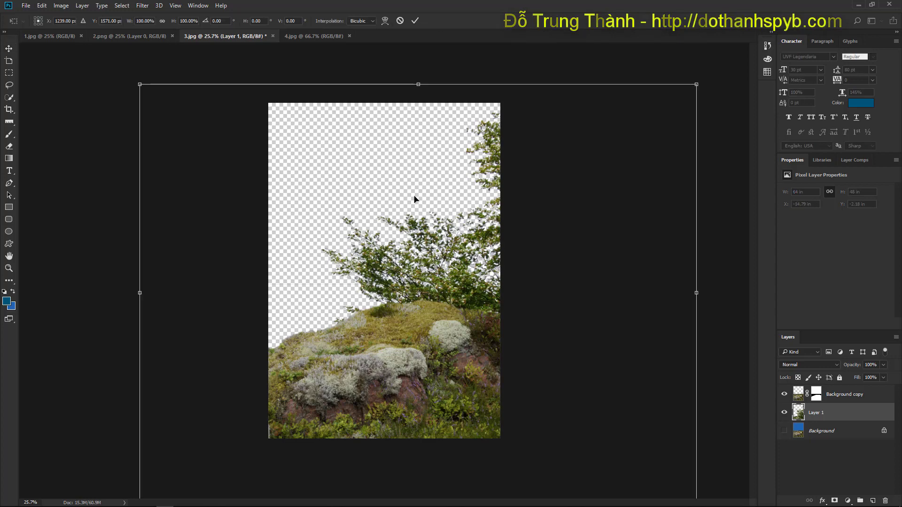
pyautogui.moveTo(697, 84); pyautogui.dragTo(523, 151)
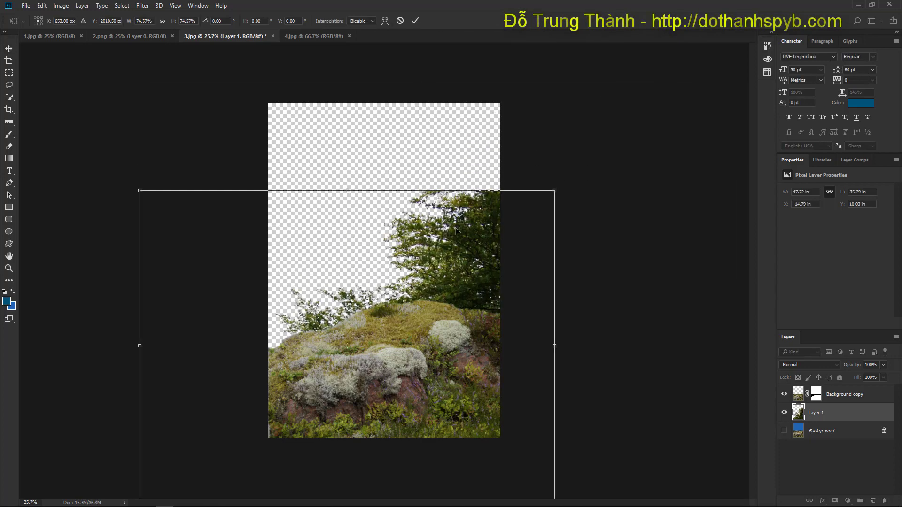
pyautogui.moveTo(450, 225); pyautogui.dragTo(464, 128)
pyautogui.moveTo(160, 415); pyautogui.dragTo(232, 388)
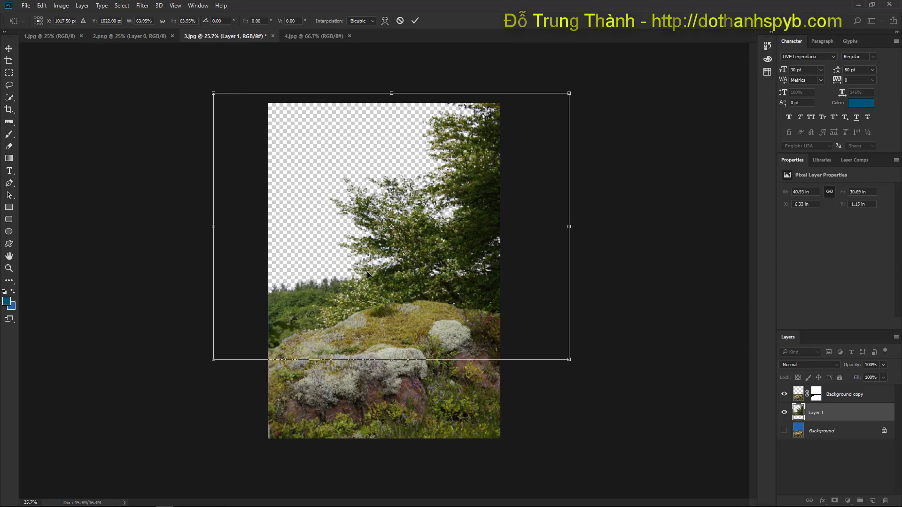
pyautogui.moveTo(371, 266); pyautogui.dragTo(356, 304)
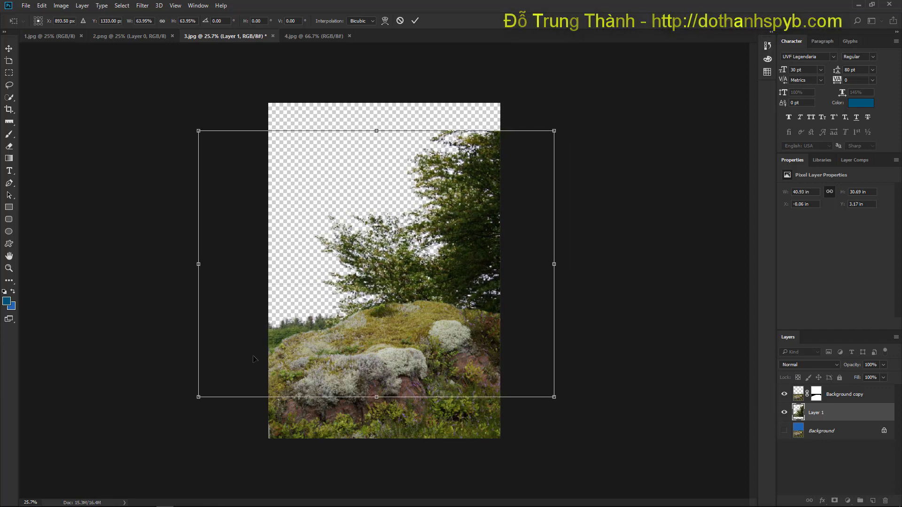
pyautogui.moveTo(380, 132); pyautogui.dragTo(381, 99)
pyautogui.moveTo(555, 248); pyautogui.dragTo(593, 247)
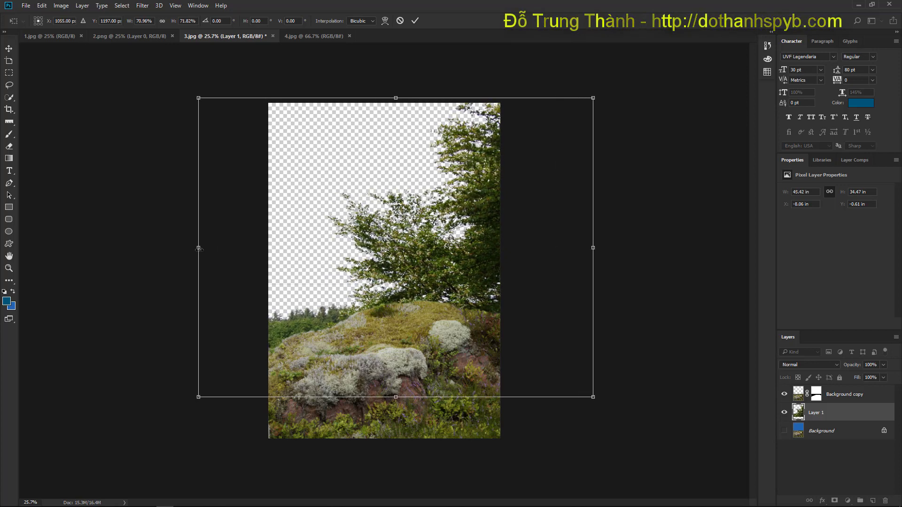
pyautogui.moveTo(199, 248); pyautogui.dragTo(190, 248)
pyautogui.click(415, 21)
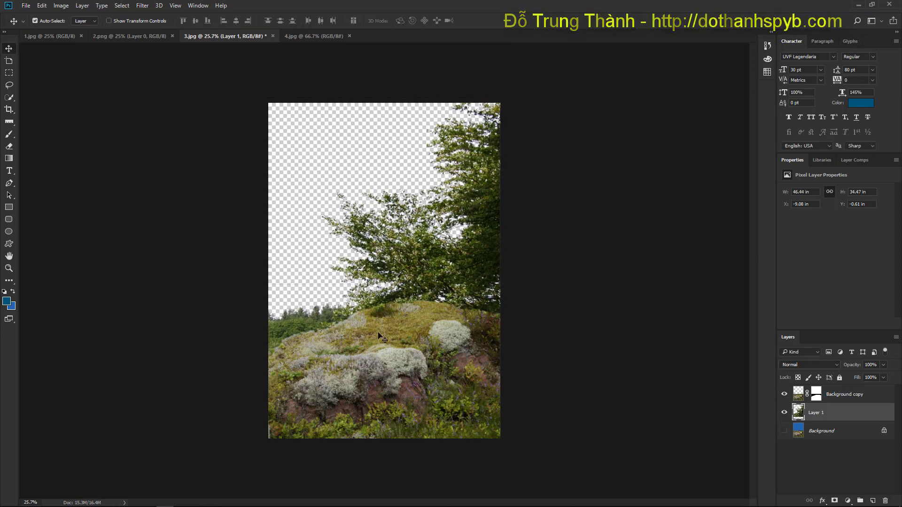
# - Unlock the sky image's background in 4.jpg and copy it into 3.jpg beneath the tree layer
pyautogui.click(834, 432)
pyautogui.click(320, 36)
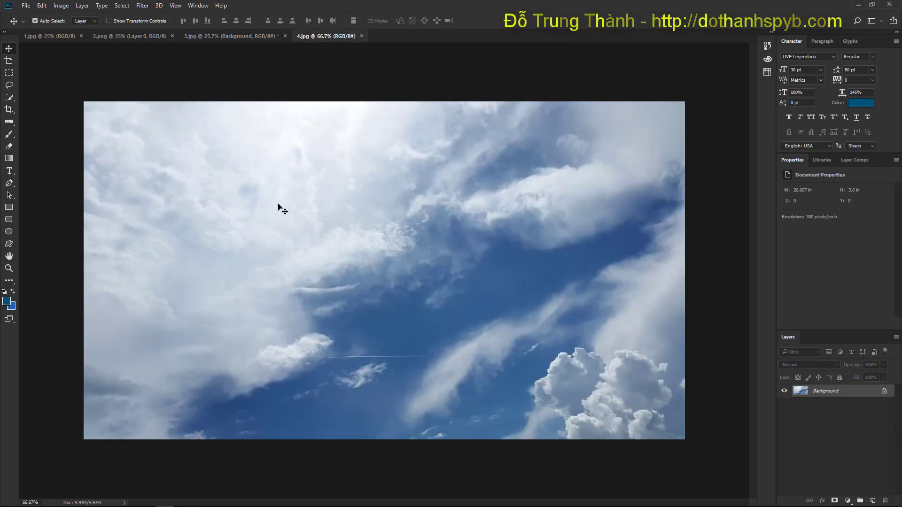
pyautogui.click(883, 391)
pyautogui.moveTo(413, 282); pyautogui.dragTo(337, 241)
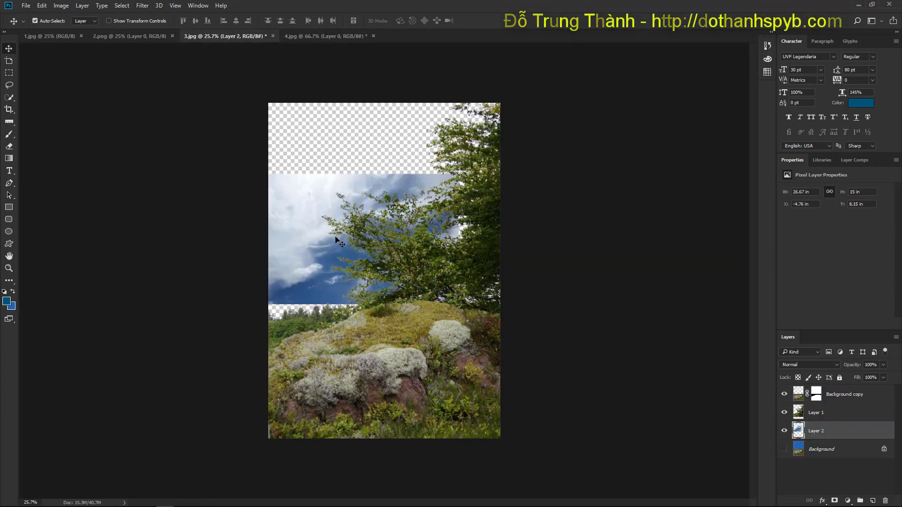
# - Resize the sky layer to about 49.1 × 32.3 in and position it to fill the whole empty area behind the trees
pyautogui.hotkey('ctrl', 't')
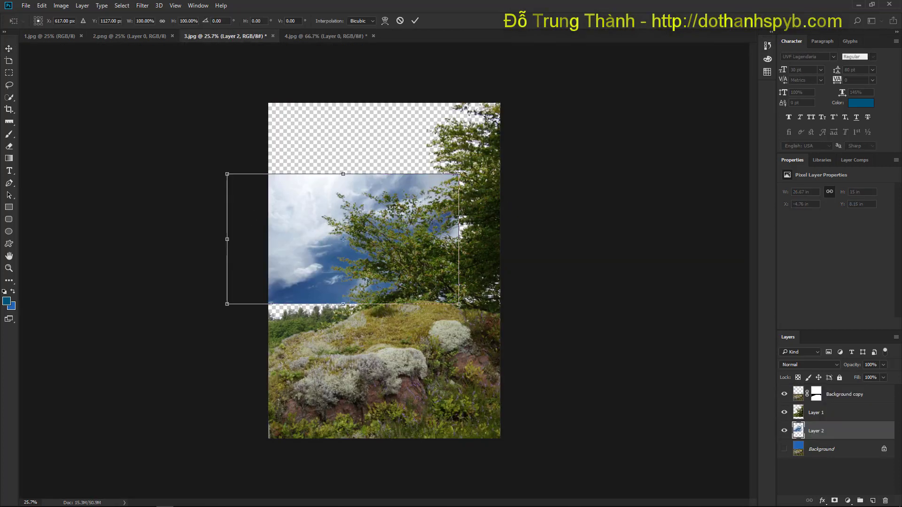
pyautogui.moveTo(459, 175); pyautogui.dragTo(611, 87)
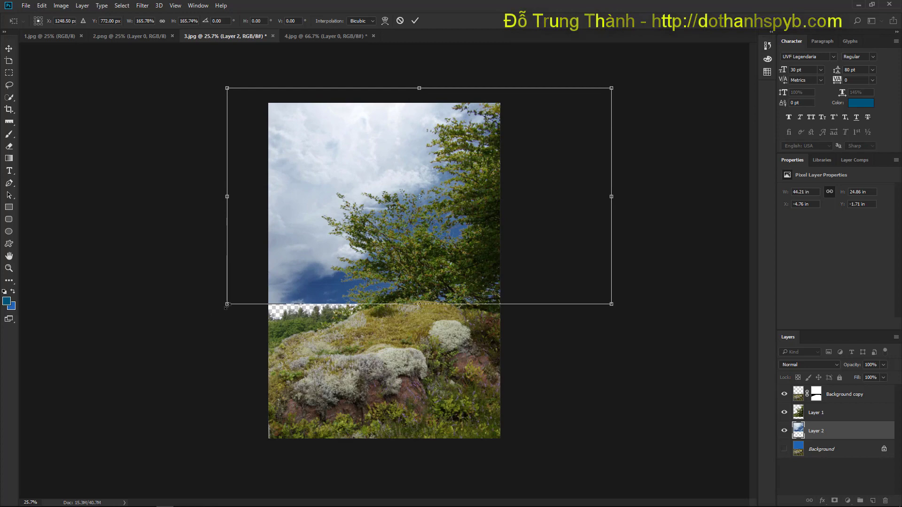
pyautogui.moveTo(227, 304); pyautogui.dragTo(80, 384)
pyautogui.moveTo(341, 200); pyautogui.dragTo(356, 177)
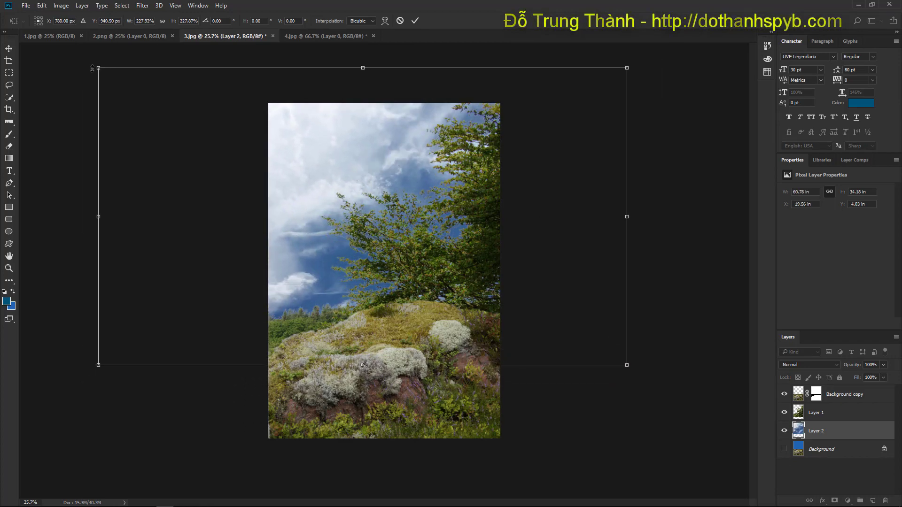
pyautogui.moveTo(92, 69); pyautogui.dragTo(92, 85)
pyautogui.moveTo(89, 225); pyautogui.dragTo(162, 226)
pyautogui.moveTo(628, 226); pyautogui.dragTo(599, 226)
pyautogui.click(415, 21)
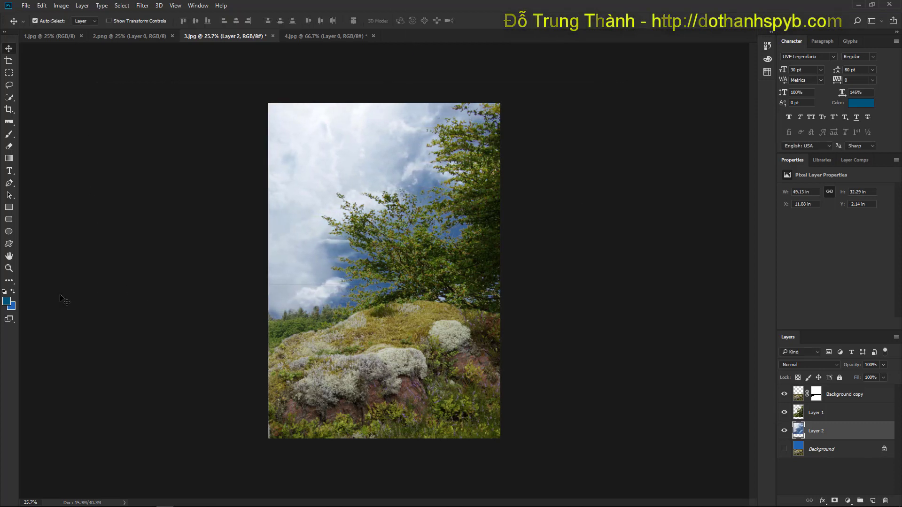
# - In 1.jpg, select the seated woman with Quick Selection, leaving out the background between her feet and the dress
pyautogui.doubleClick(9, 256)
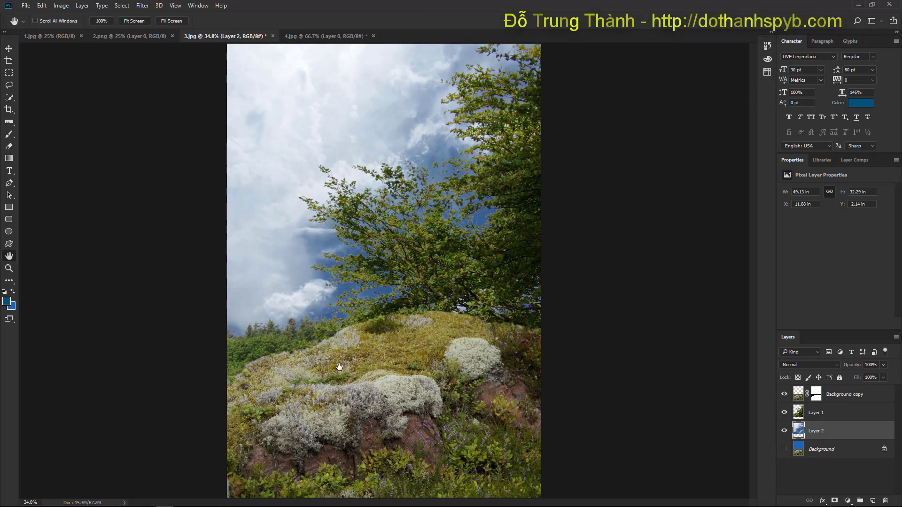
pyautogui.click(43, 37)
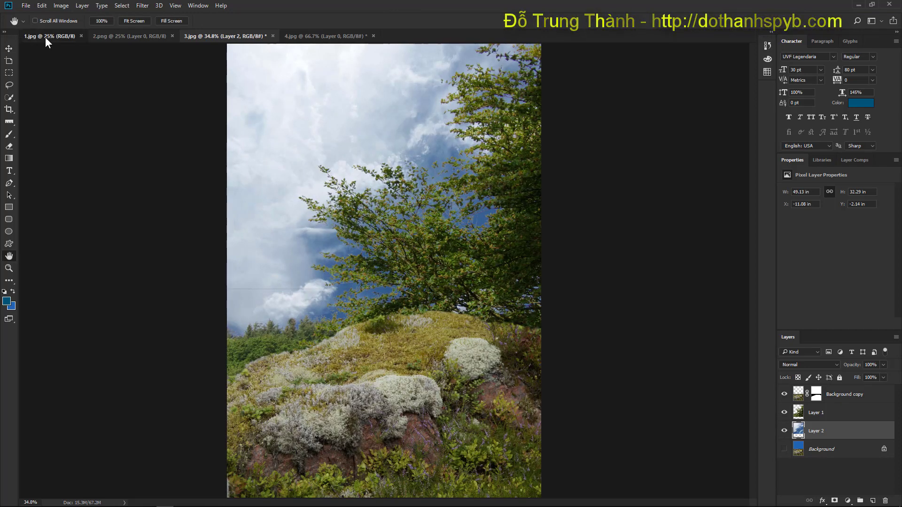
pyautogui.click(9, 98)
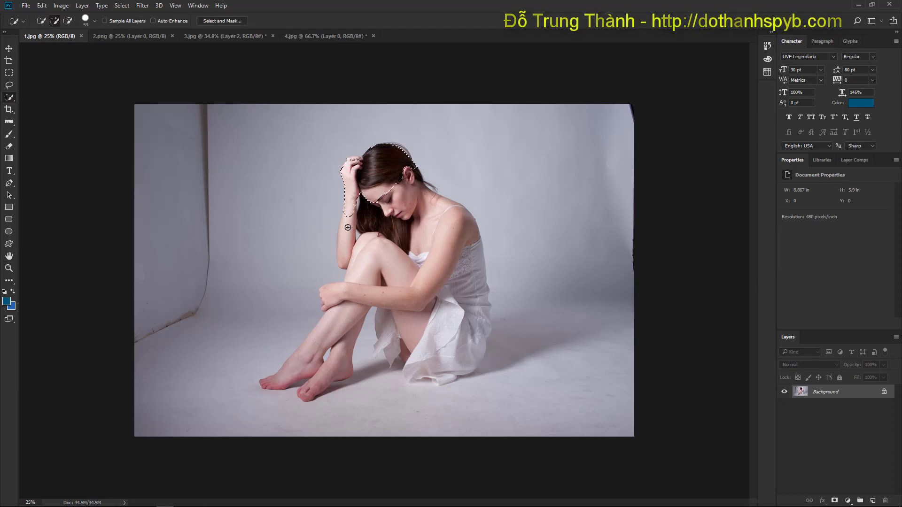
pyautogui.moveTo(348, 228)
pyautogui.mouseDown()
pyautogui.moveTo(371, 251)
pyautogui.moveTo(384, 237)
pyautogui.mouseUp()
pyautogui.moveTo(436, 224)
pyautogui.mouseDown()
pyautogui.moveTo(454, 244)
pyautogui.moveTo(477, 337)
pyautogui.moveTo(469, 364)
pyautogui.moveTo(414, 374)
pyautogui.moveTo(413, 360)
pyautogui.moveTo(363, 300)
pyautogui.moveTo(308, 351)
pyautogui.mouseUp()
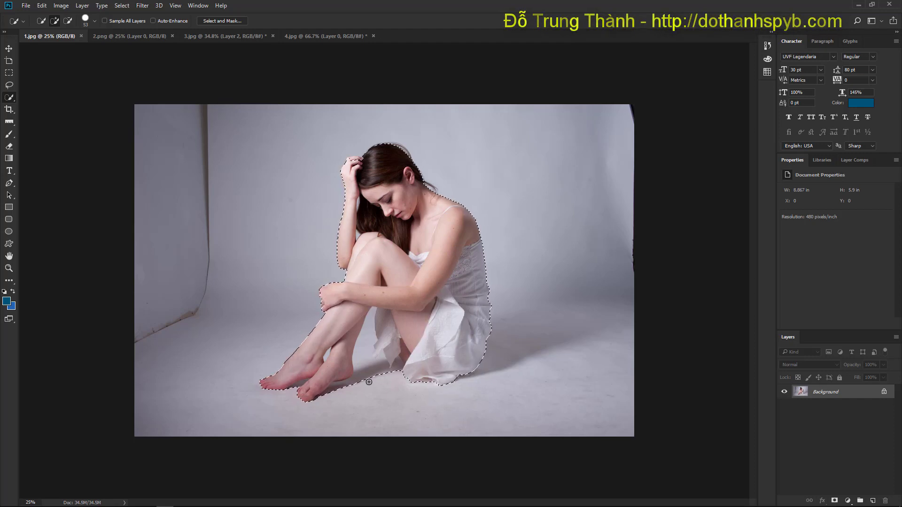
pyautogui.moveTo(375, 385)
pyautogui.mouseDown()
pyautogui.moveTo(363, 350)
pyautogui.moveTo(372, 387)
pyautogui.moveTo(365, 381)
pyautogui.moveTo(395, 365)
pyautogui.moveTo(382, 381)
pyautogui.moveTo(352, 390)
pyautogui.moveTo(362, 382)
pyautogui.moveTo(330, 393)
pyautogui.mouseUp()
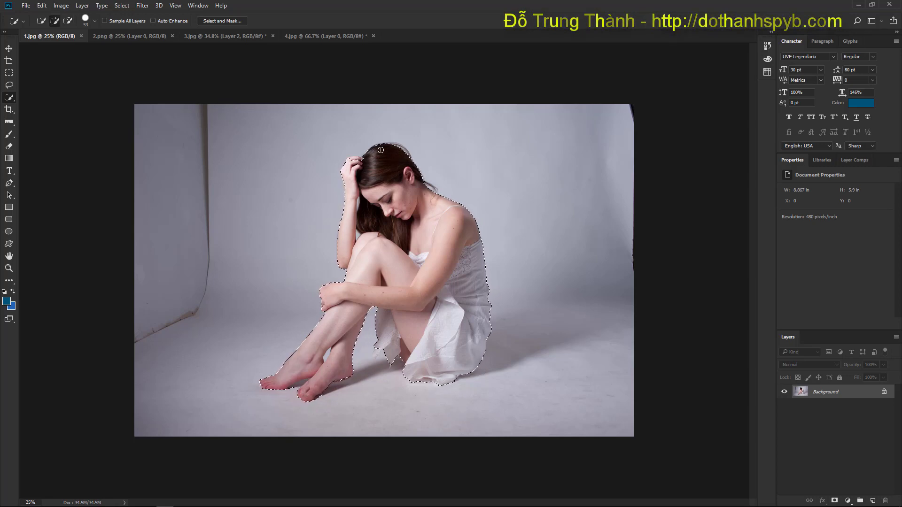
# - Open Select and Mask for the woman's selection and refine the hair edge along the top of her head with a larger Refine Edge Brush
pyautogui.click(212, 20)
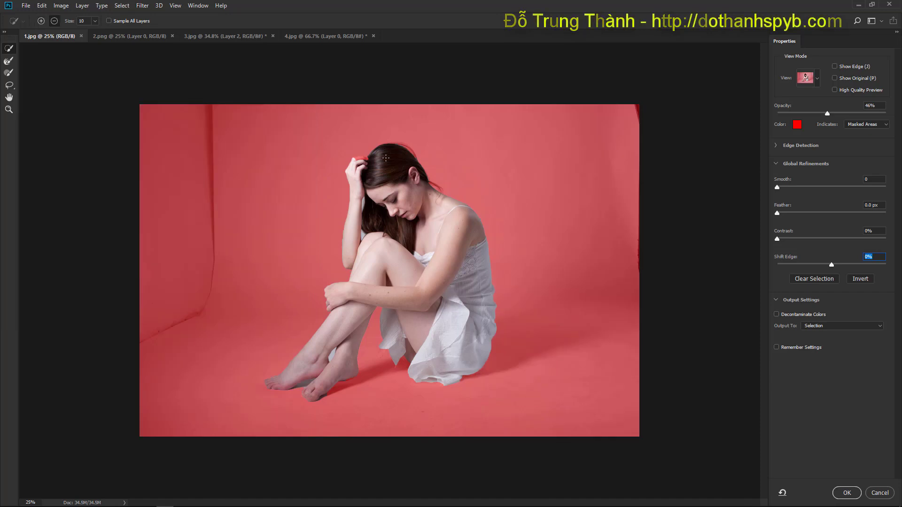
pyautogui.click(8, 61)
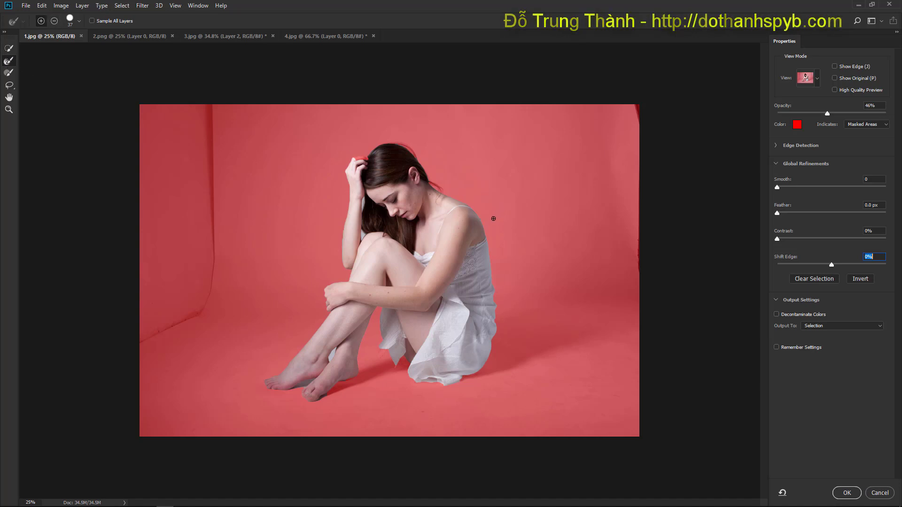
pyautogui.rightClick(389, 147)
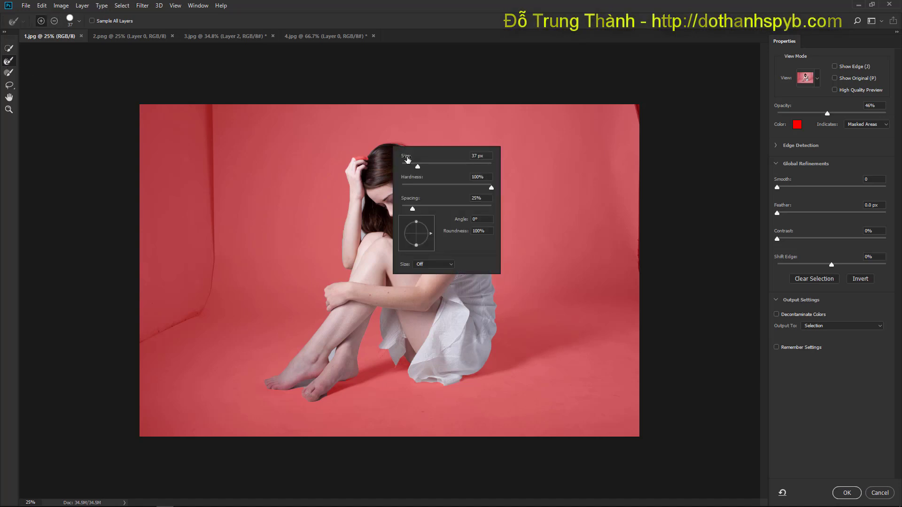
pyautogui.click(430, 165)
pyautogui.click(377, 146)
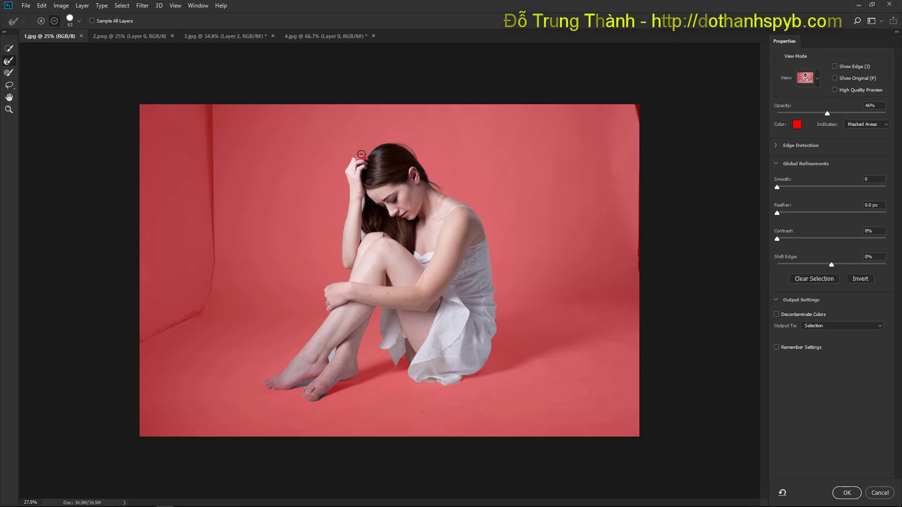
# - Add the masked-out fingers of the hand on her head back to the selection with Quick Selection
pyautogui.keyDown('alt'); pyautogui.scroll(5, 369, 166); pyautogui.keyUp('alt')
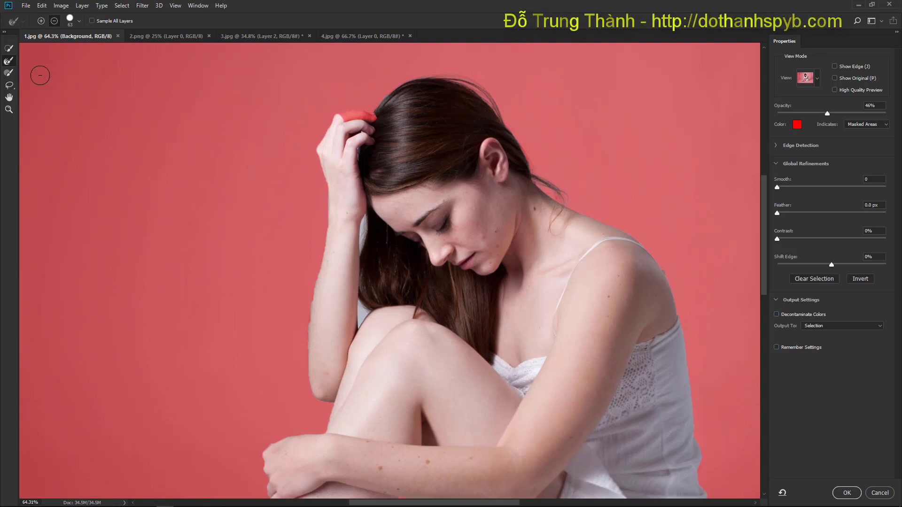
pyautogui.scroll(1, 37, 74)
pyautogui.click(8, 48)
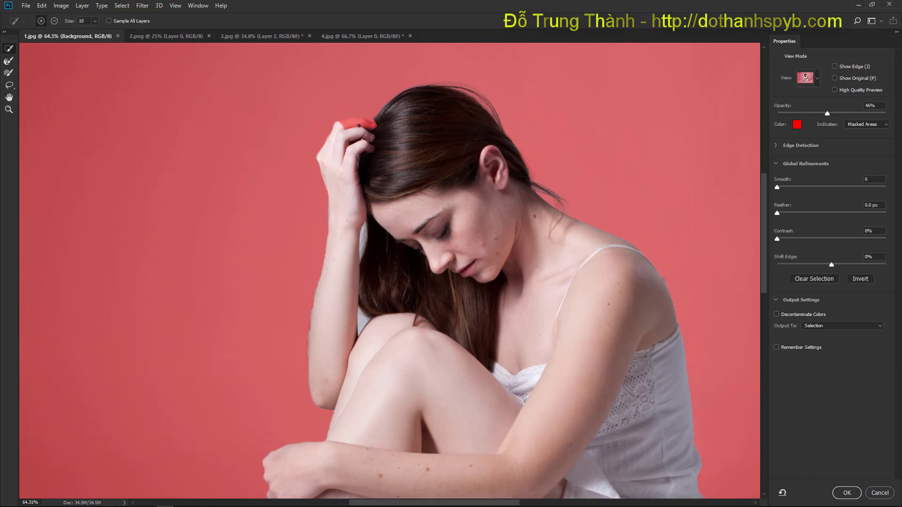
pyautogui.moveTo(370, 124)
pyautogui.mouseDown()
pyautogui.moveTo(341, 124)
pyautogui.moveTo(366, 123)
pyautogui.mouseUp()
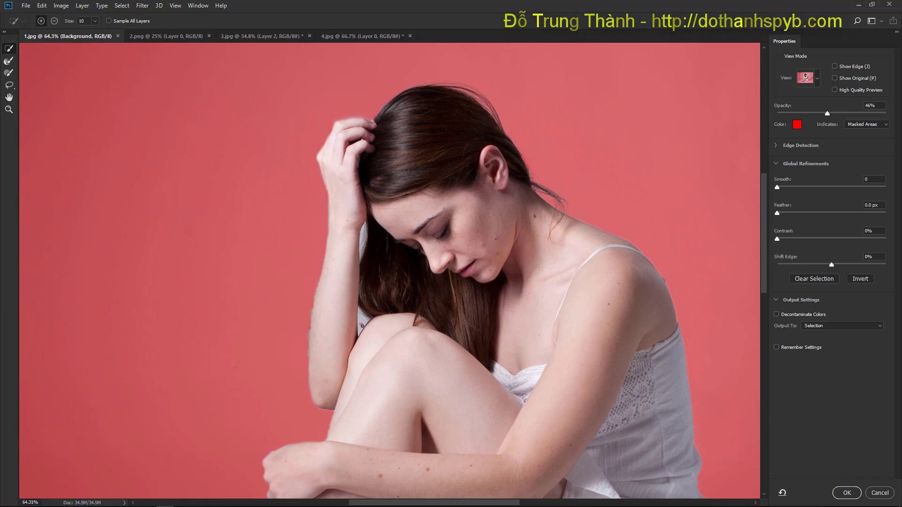
# - Subtract the background gaps between the woman's raised forearm, hair and knee from the selection
pyautogui.moveTo(362, 325); pyautogui.dragTo(362, 331)
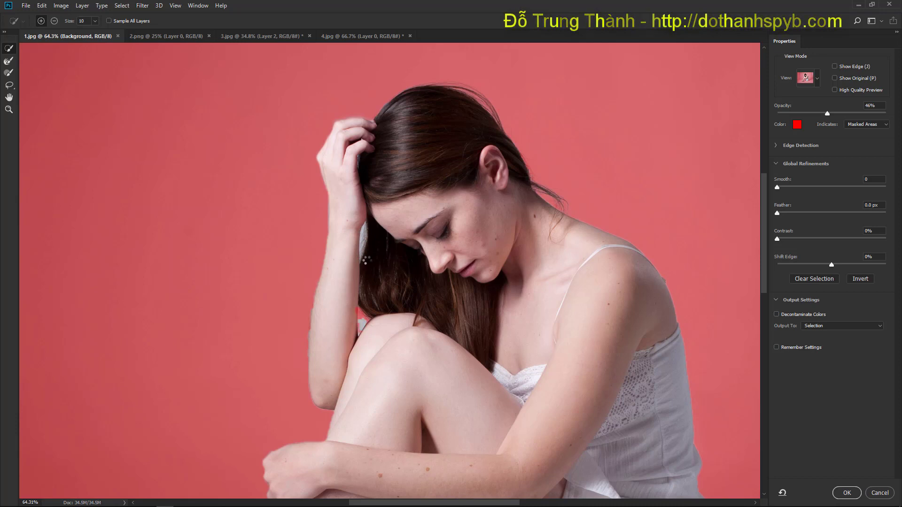
pyautogui.press('alt')
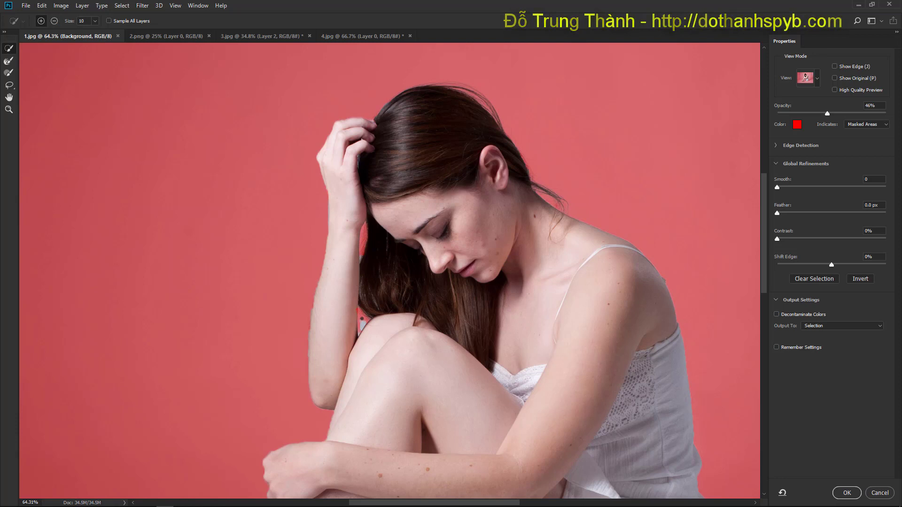
pyautogui.press('alt')
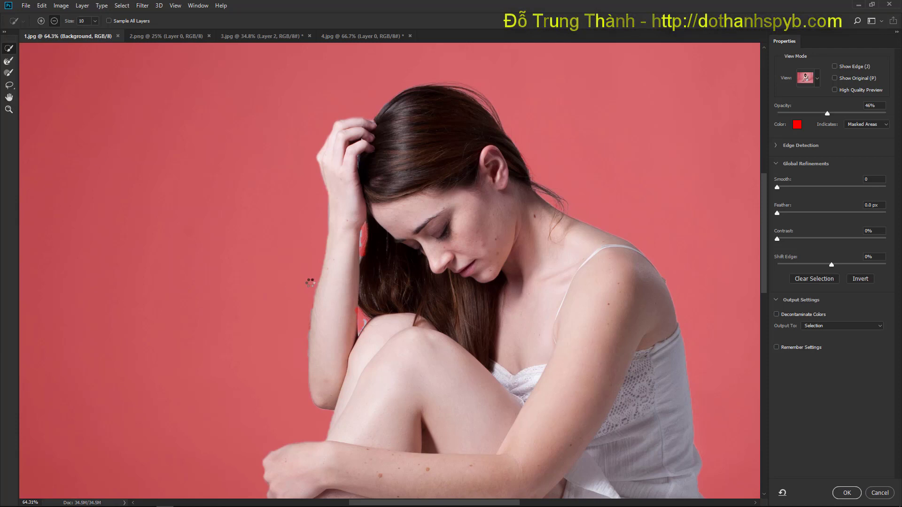
# - Subtract the background gap between the ankles and the floor shadows around the feet from the selection
pyautogui.scroll(-3, 310, 282)
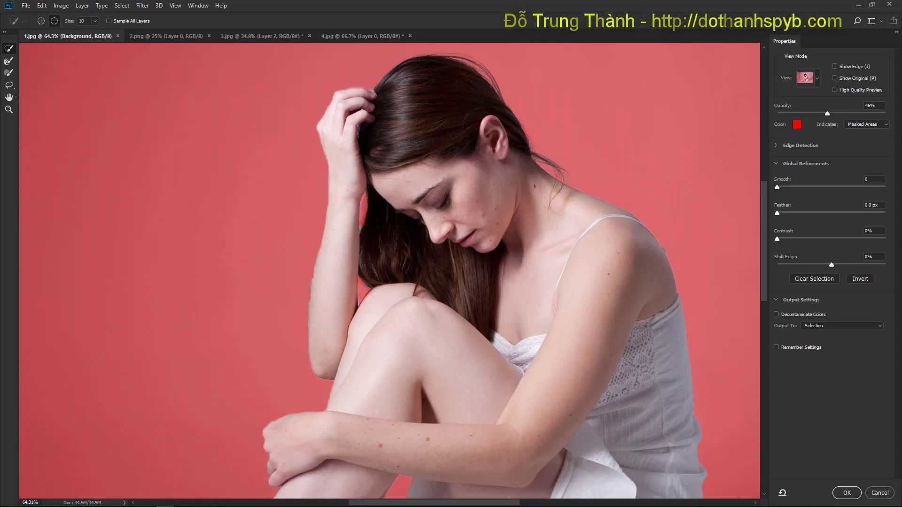
pyautogui.scroll(-1, 16, 97)
pyautogui.doubleClick(7, 97)
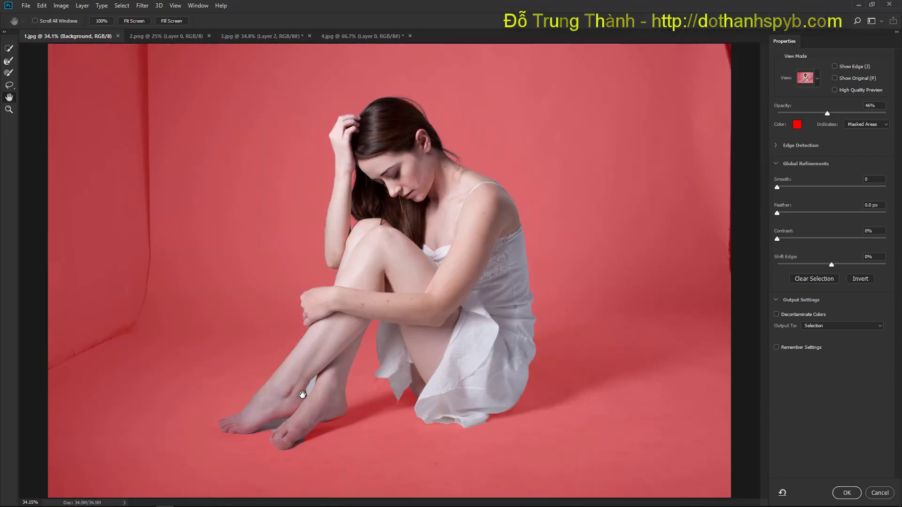
pyautogui.scroll(5, 303, 387)
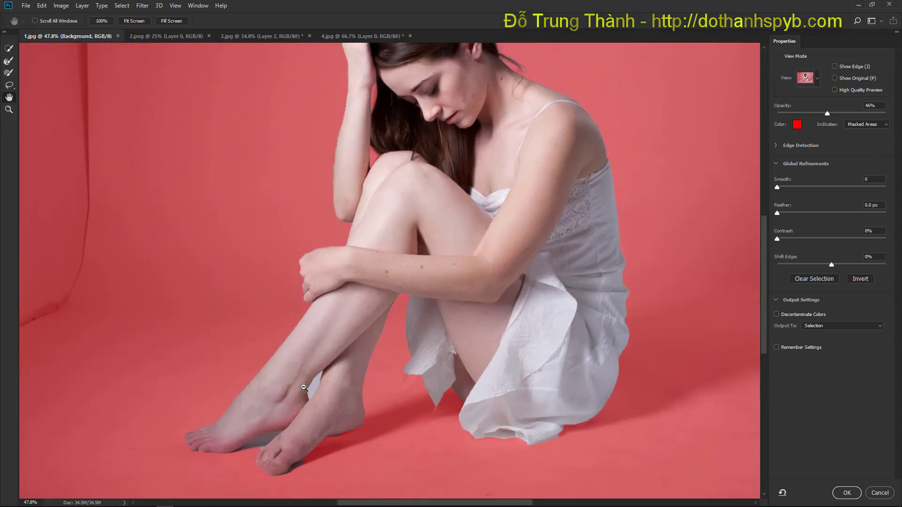
pyautogui.scroll(-2, 304, 386)
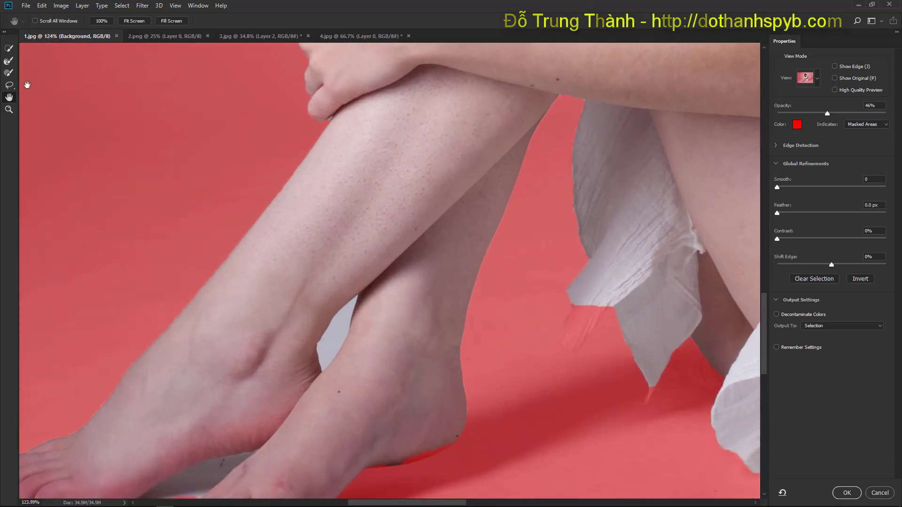
pyautogui.click(8, 50)
pyautogui.press('alt')
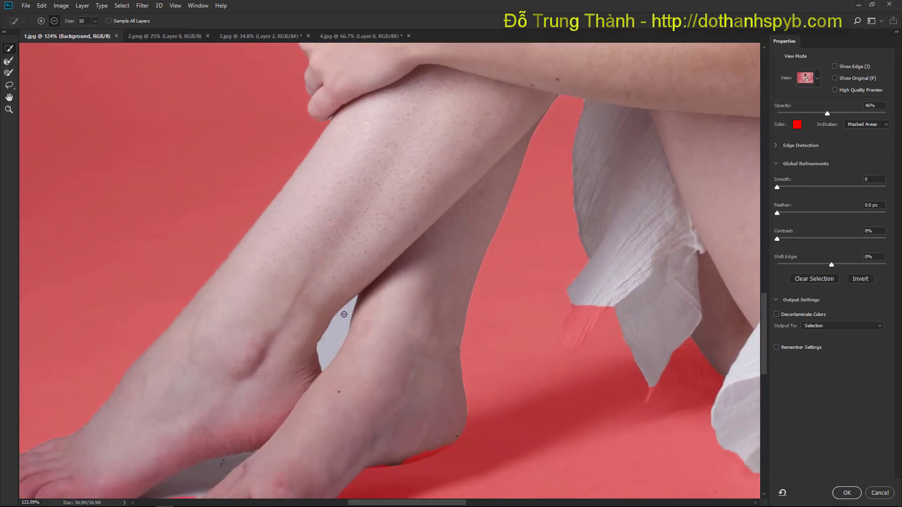
pyautogui.keyDown('alt'); pyautogui.click(329, 354); pyautogui.keyUp('alt')
pyautogui.scroll(-3, 266, 385)
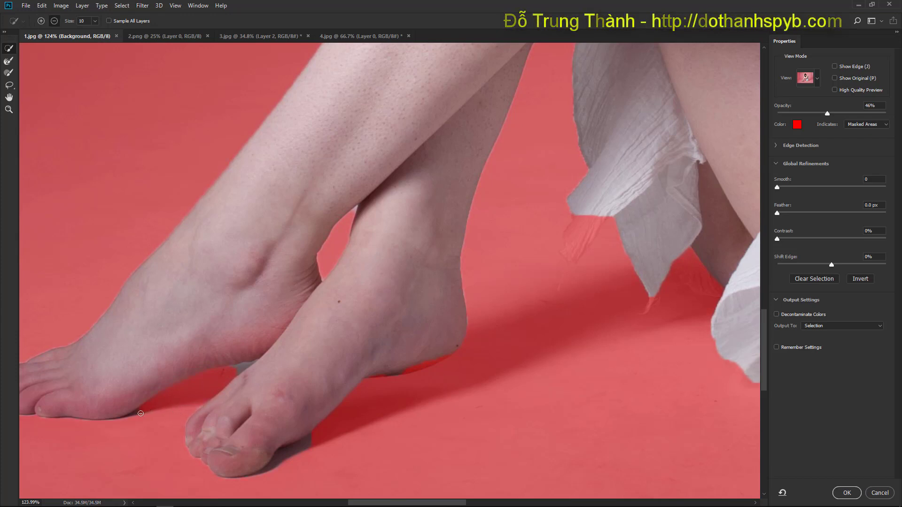
pyautogui.keyDown('alt'); pyautogui.click(195, 401); pyautogui.keyUp('alt')
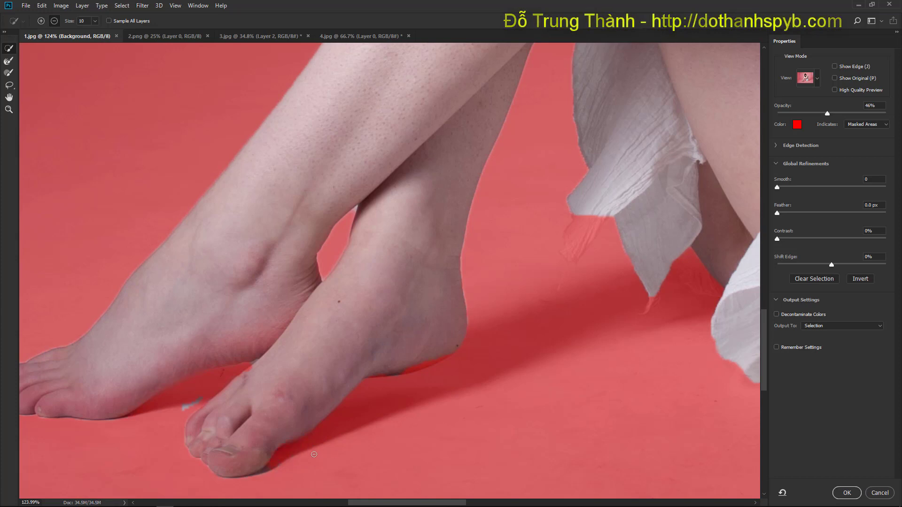
# - Output the refined selection as a New Layer with Layer Mask
pyautogui.press('h')
pyautogui.hotkey('ctrl', '0')
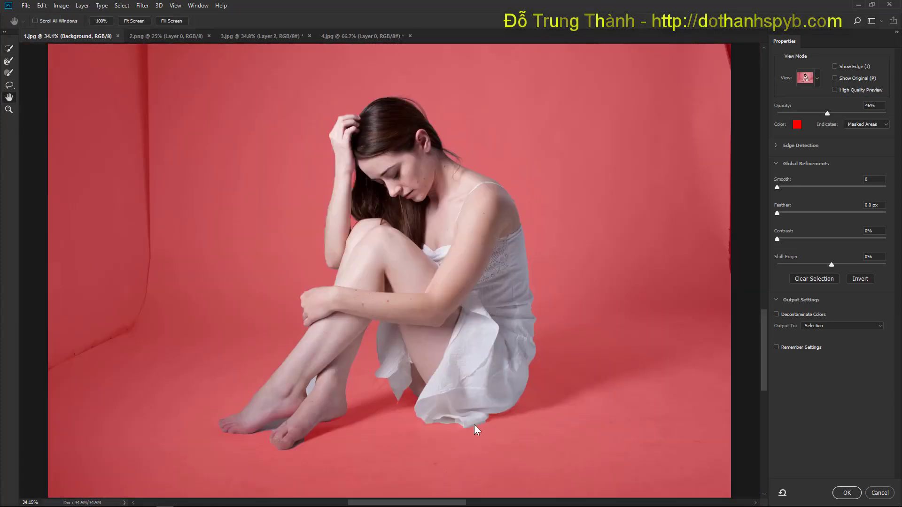
pyautogui.click(839, 326)
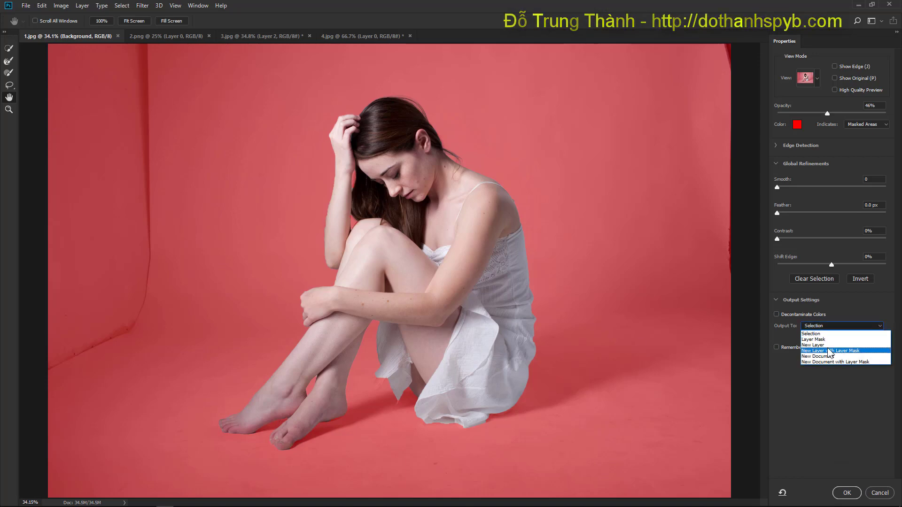
pyautogui.click(817, 349)
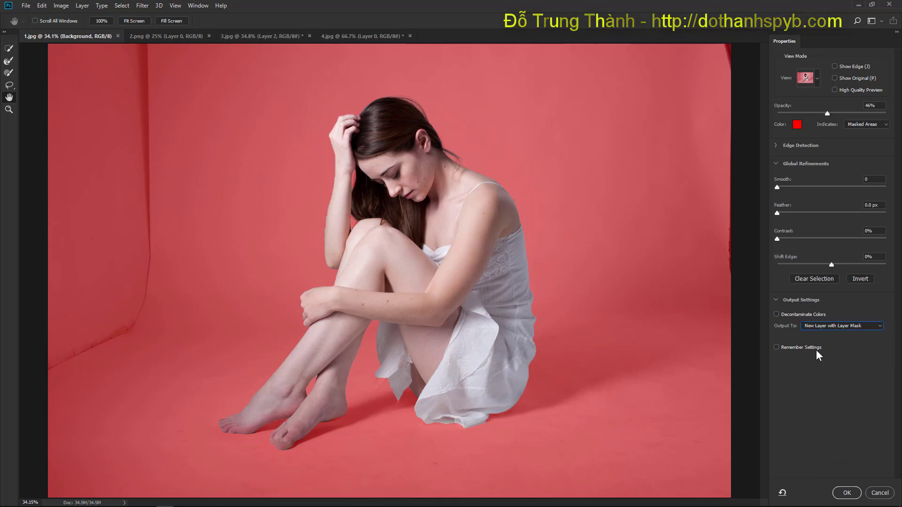
pyautogui.click(846, 493)
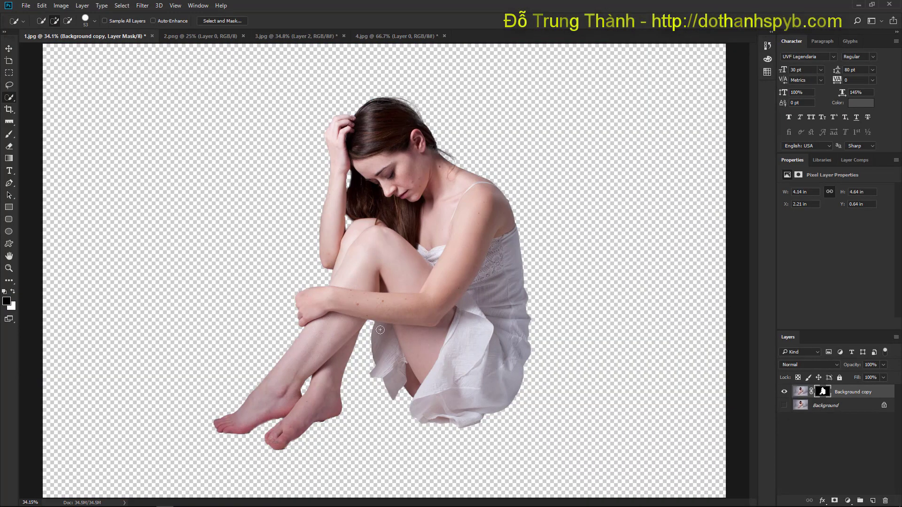
# - Copy the masked woman layer from 1.jpg into 3.jpg and place it at the top of the layer stack
pyautogui.click(7, 49)
pyautogui.moveTo(467, 252); pyautogui.dragTo(370, 339)
pyautogui.moveTo(859, 436); pyautogui.dragTo(845, 391)
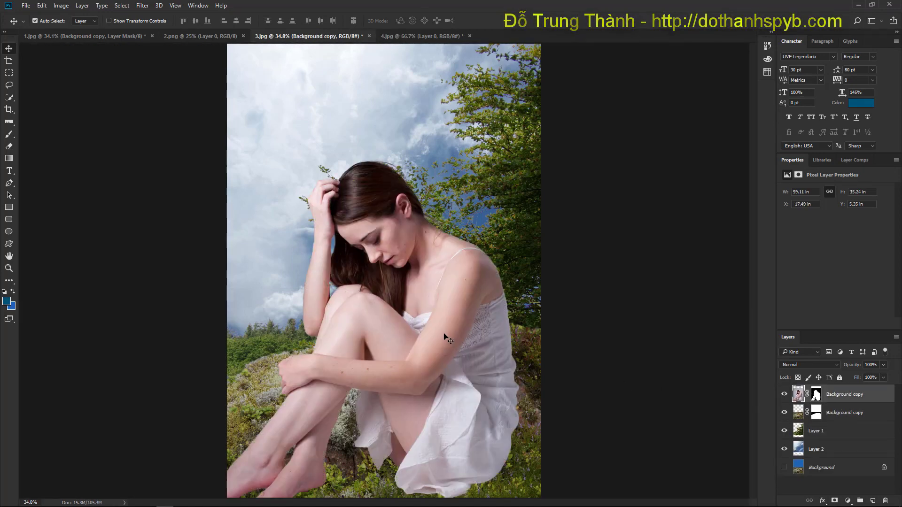
# - Scale the woman layer to about 36.8 × 24.5 in and position her sitting on the mossy mound
pyautogui.moveTo(449, 331); pyautogui.dragTo(440, 290)
pyautogui.scroll(-2, 427, 326)
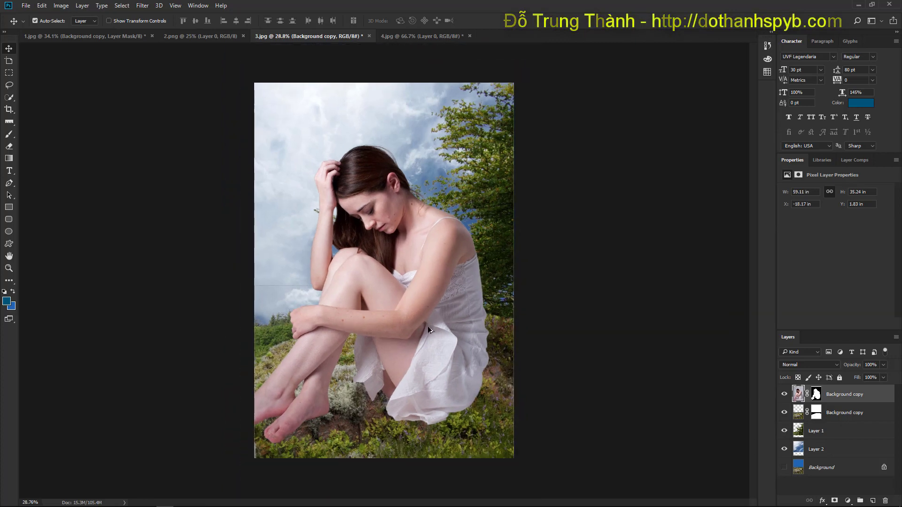
pyautogui.hotkey('ctrl', 't')
pyautogui.moveTo(77, 483); pyautogui.dragTo(176, 417)
pyautogui.moveTo(641, 109); pyautogui.dragTo(573, 152)
pyautogui.moveTo(434, 326)
pyautogui.mouseDown()
pyautogui.moveTo(430, 310)
pyautogui.moveTo(416, 324)
pyautogui.mouseUp()
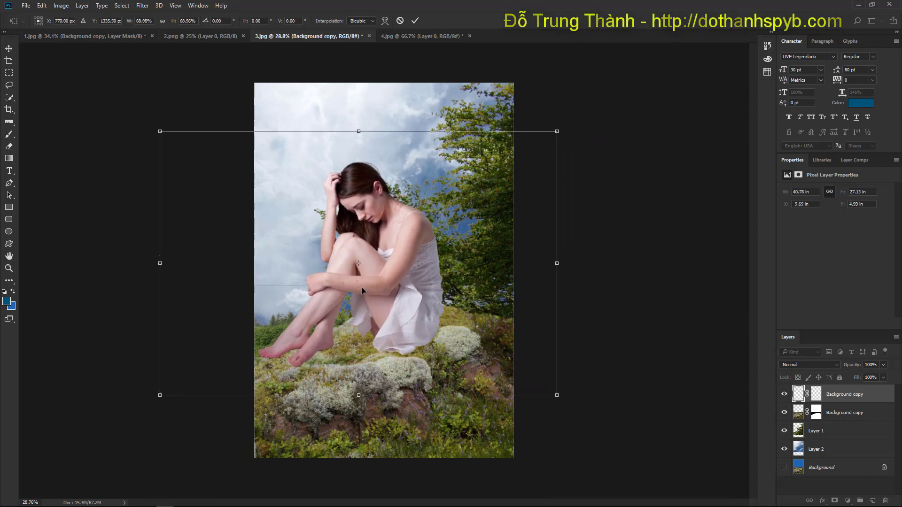
pyautogui.moveTo(159, 131); pyautogui.dragTo(202, 162)
pyautogui.moveTo(416, 301); pyautogui.dragTo(392, 281)
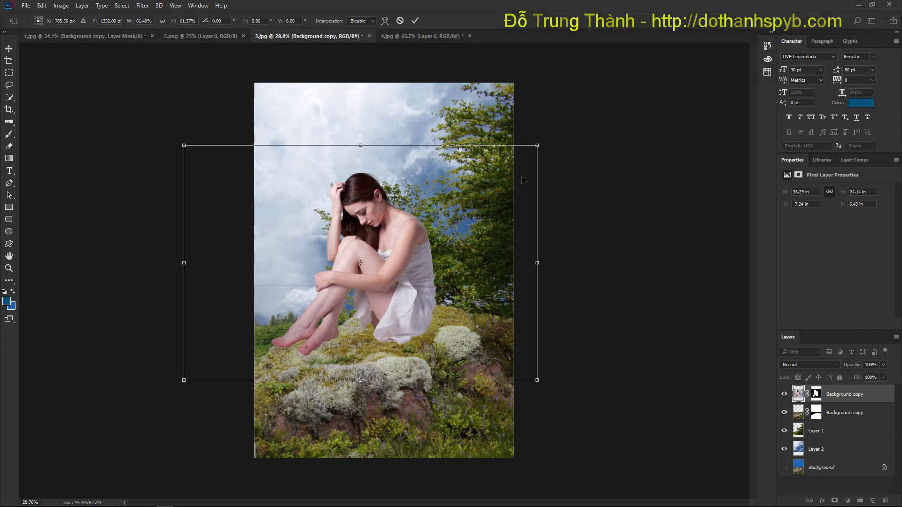
pyautogui.moveTo(540, 144); pyautogui.dragTo(541, 141)
pyautogui.moveTo(340, 356); pyautogui.dragTo(341, 365)
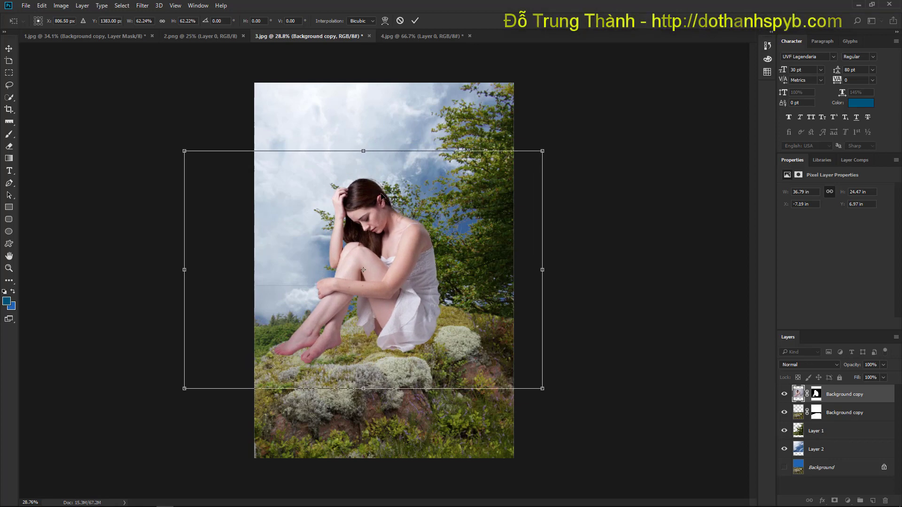
pyautogui.click(415, 22)
# - Target the woman's layer mask with black and a soft round Brush at 114 px, 0% hardness and 49% opacity
pyautogui.scroll(3, 312, 364)
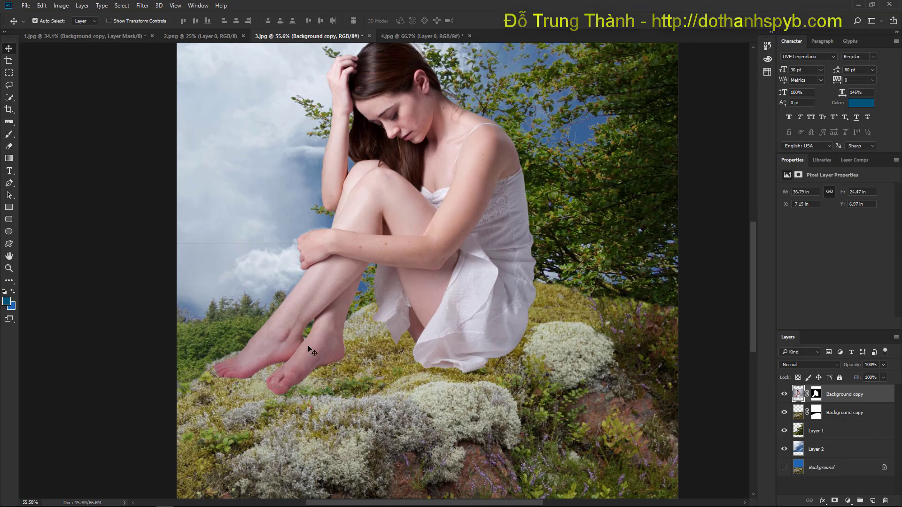
pyautogui.click(9, 137)
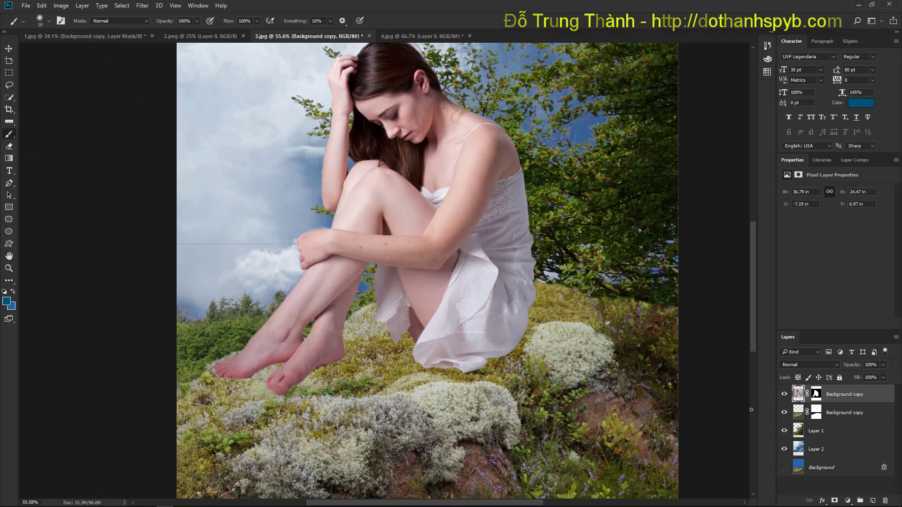
pyautogui.click(814, 396)
pyautogui.press('d')
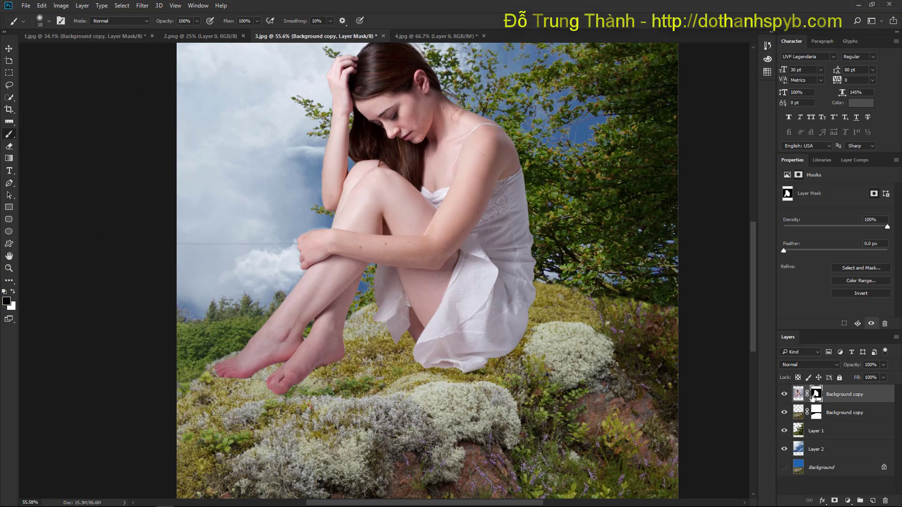
pyautogui.click(50, 21)
pyautogui.moveTo(120, 106); pyautogui.dragTo(122, 160)
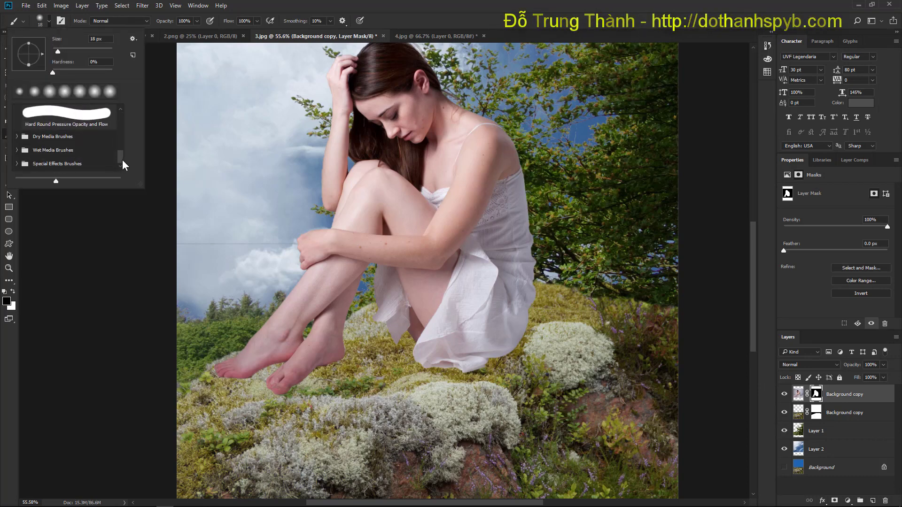
pyautogui.click(17, 136)
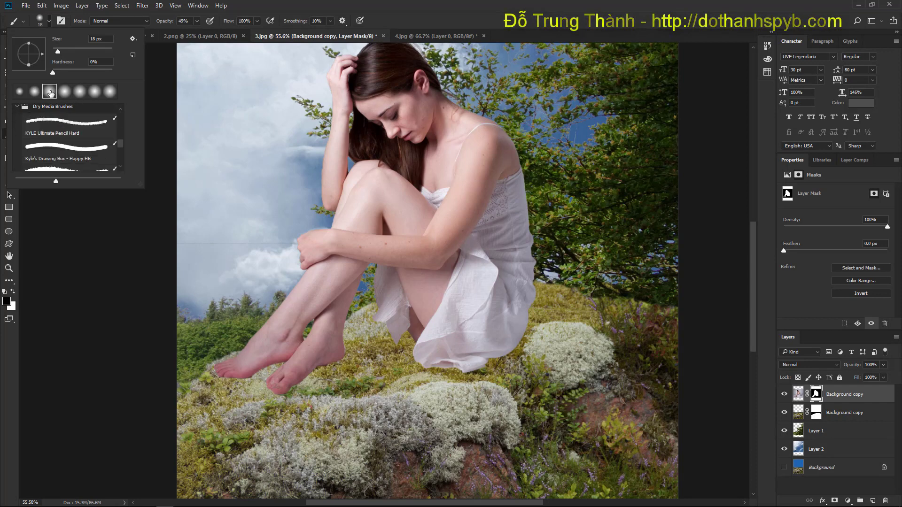
pyautogui.rightClick(221, 410)
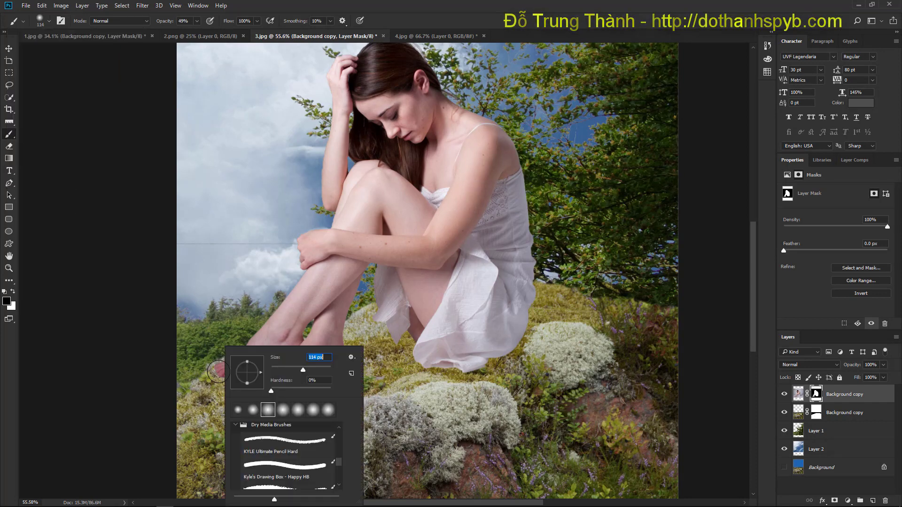
pyautogui.click(192, 391)
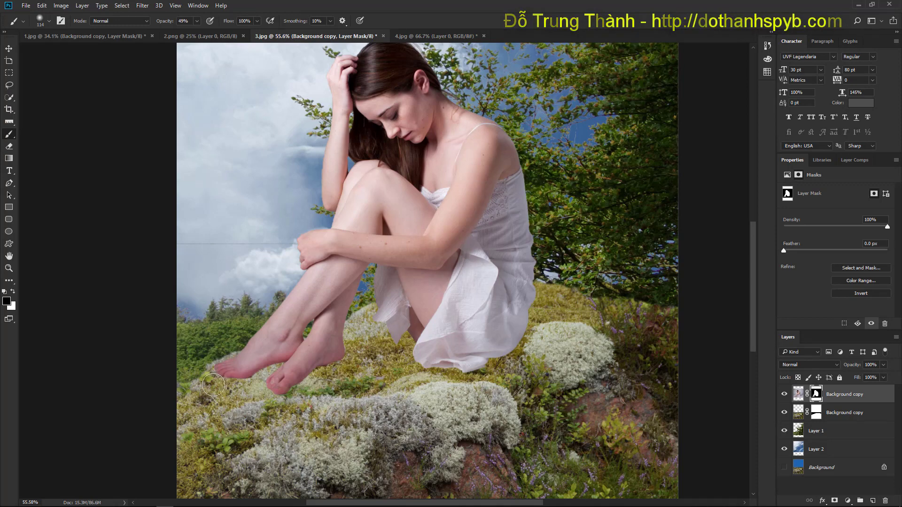
# - Paint black on the woman's layer mask along the soles of the feet and the dress hem to blend them into the moss
pyautogui.click(798, 394)
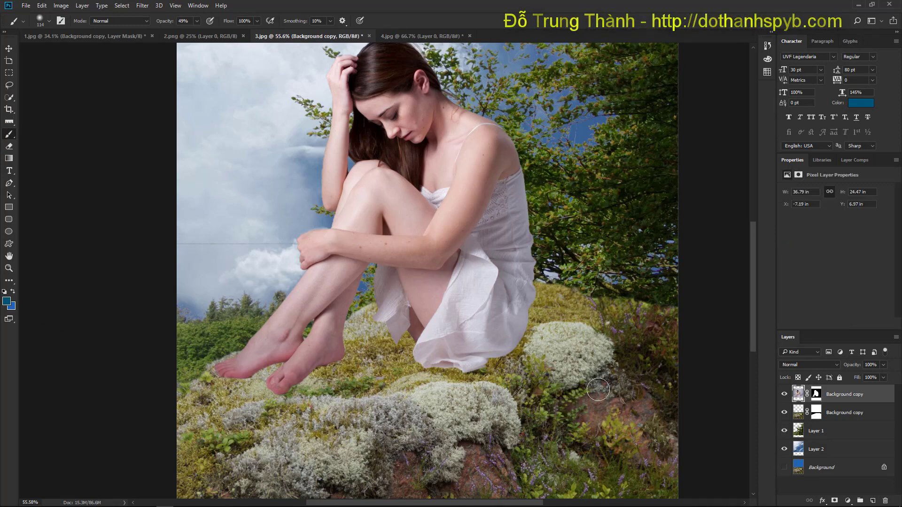
pyautogui.click(815, 395)
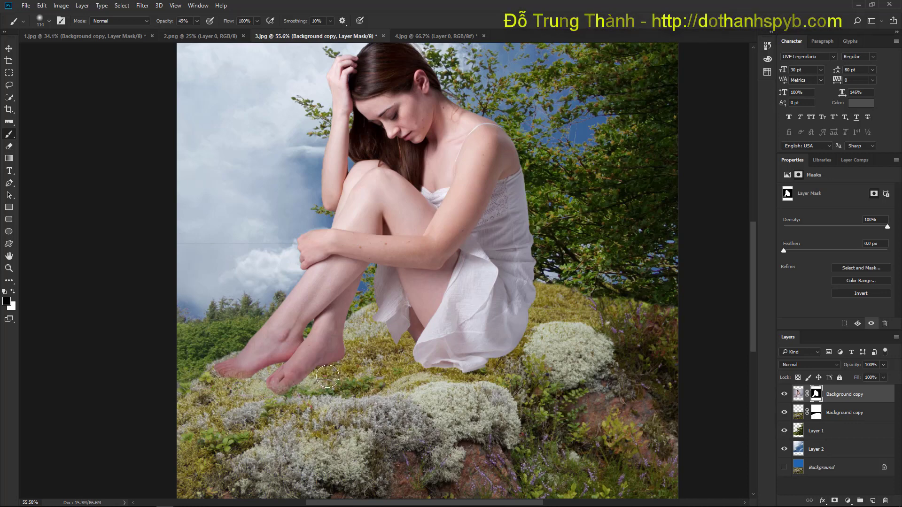
pyautogui.scroll(5, 346, 366)
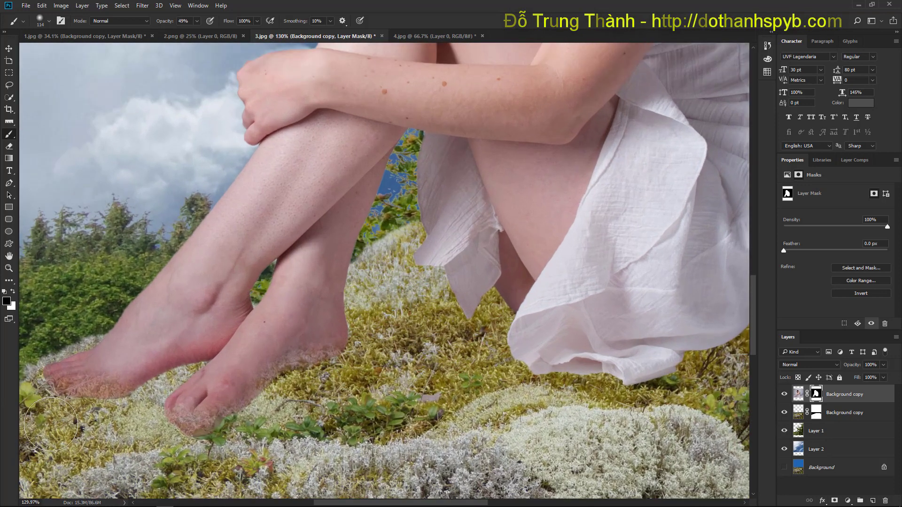
pyautogui.rightClick(247, 260)
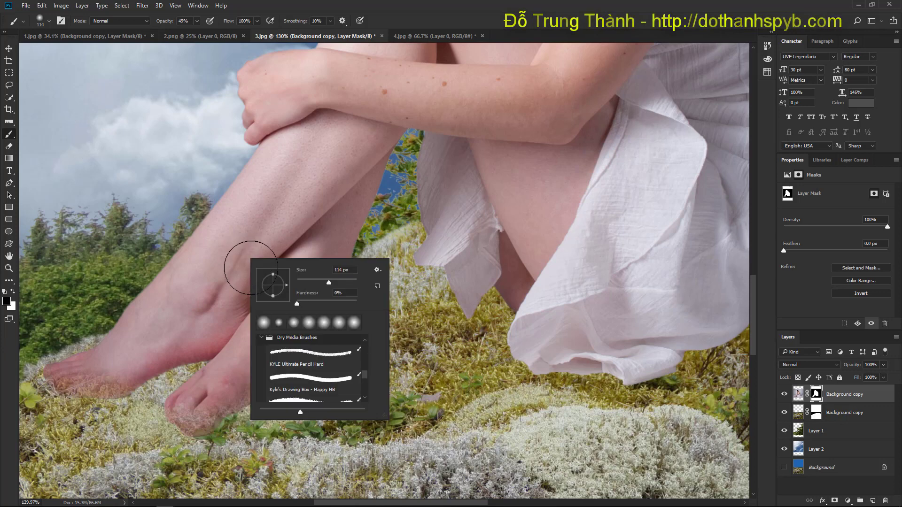
pyautogui.scroll(-1, 306, 328)
pyautogui.scroll(2, 307, 328)
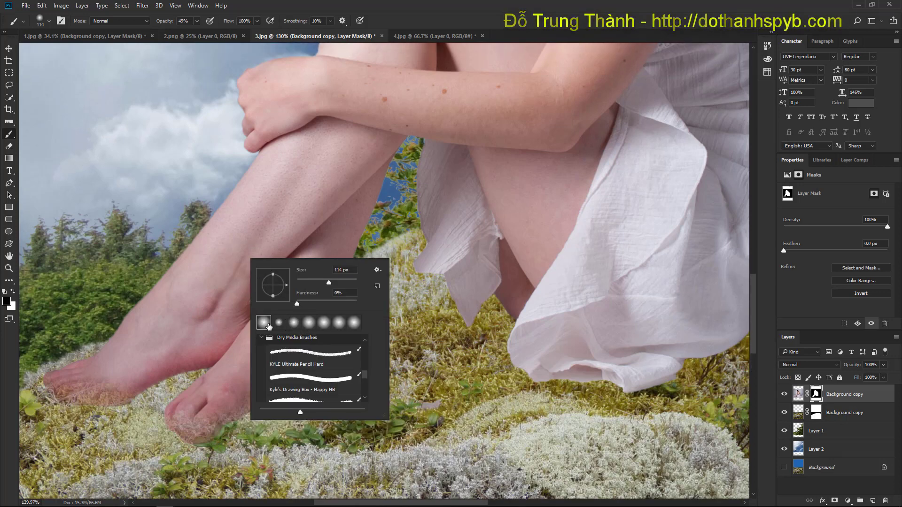
pyautogui.click(85, 445)
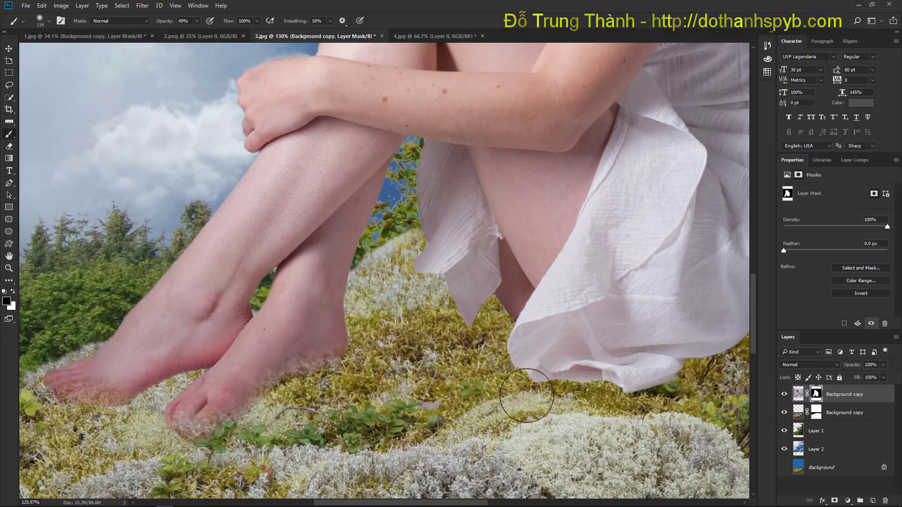
pyautogui.moveTo(527, 395)
pyautogui.mouseDown()
pyautogui.moveTo(657, 409)
pyautogui.moveTo(695, 399)
pyautogui.moveTo(573, 418)
pyautogui.mouseUp()
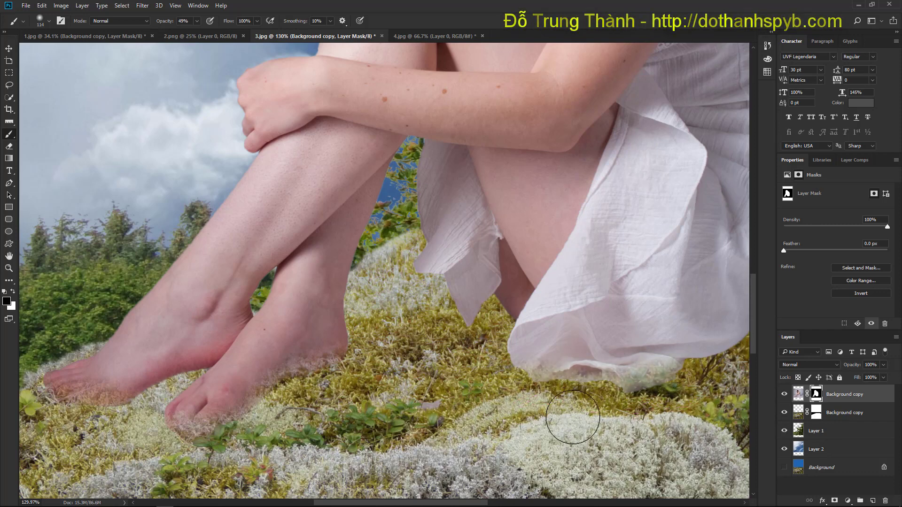
# - Choose the Kyle's Concept Brushes - All Purpose Blend preset from the Special Effects Brushes
pyautogui.click(50, 21)
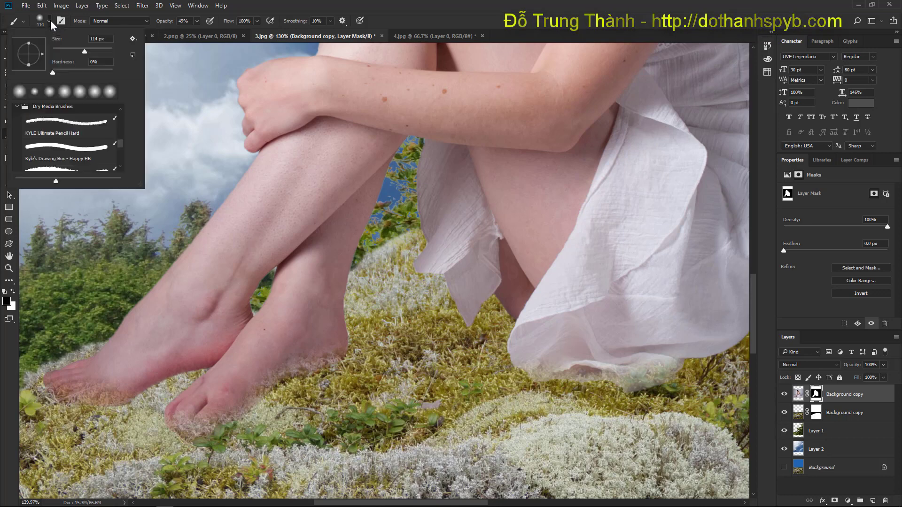
pyautogui.scroll(8, 61, 135)
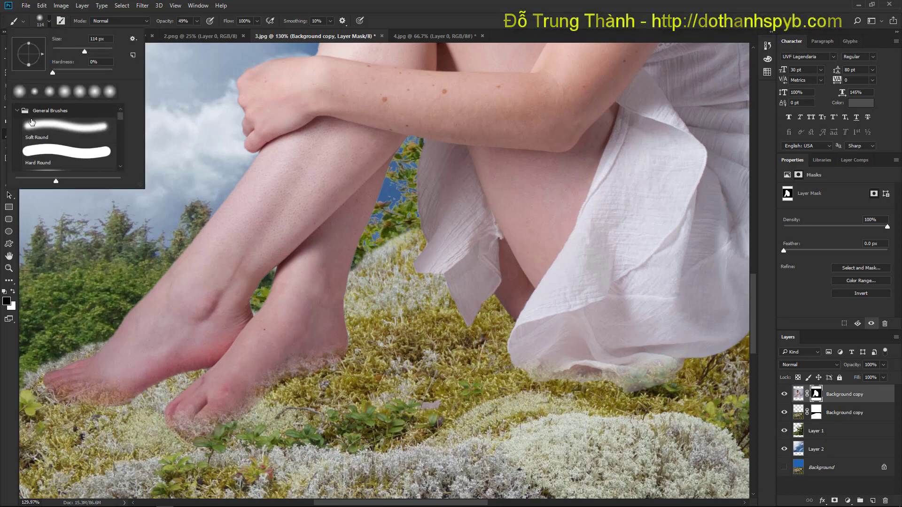
pyautogui.click(17, 110)
pyautogui.click(18, 124)
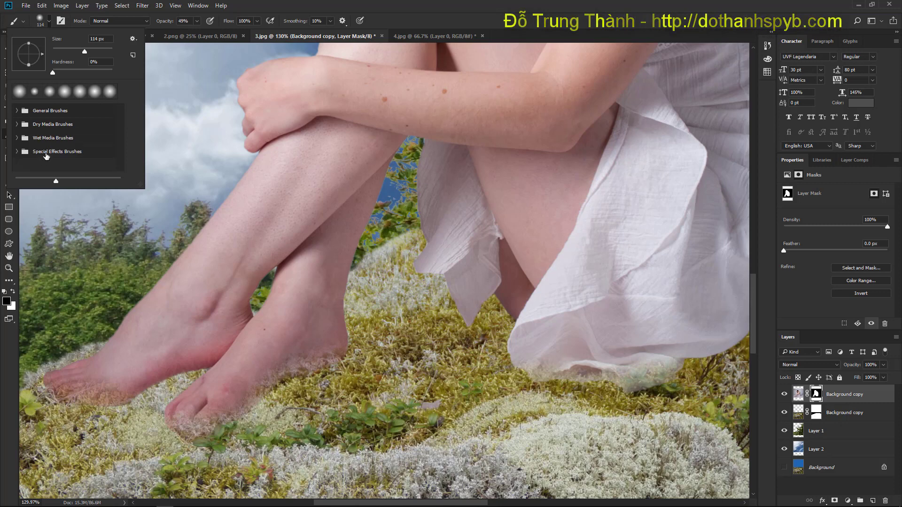
pyautogui.click(17, 155)
pyautogui.scroll(-5, 63, 154)
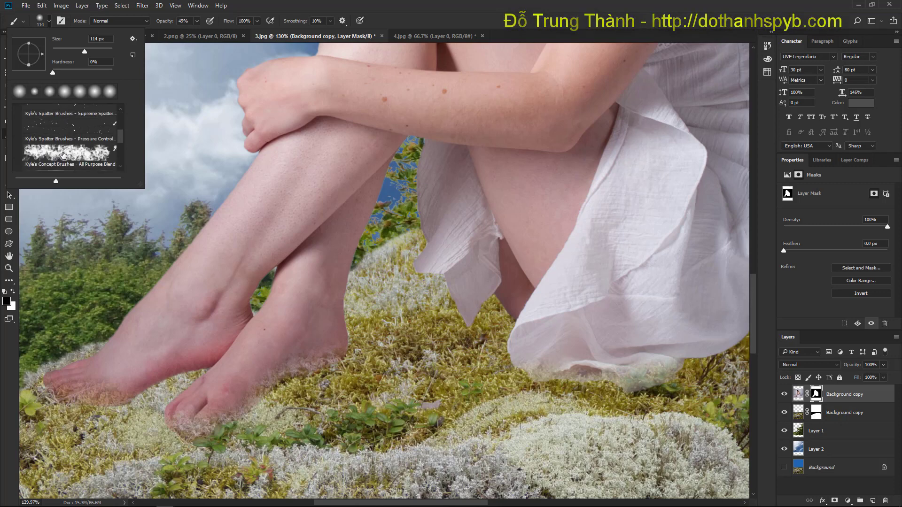
pyautogui.scroll(-5, 63, 154)
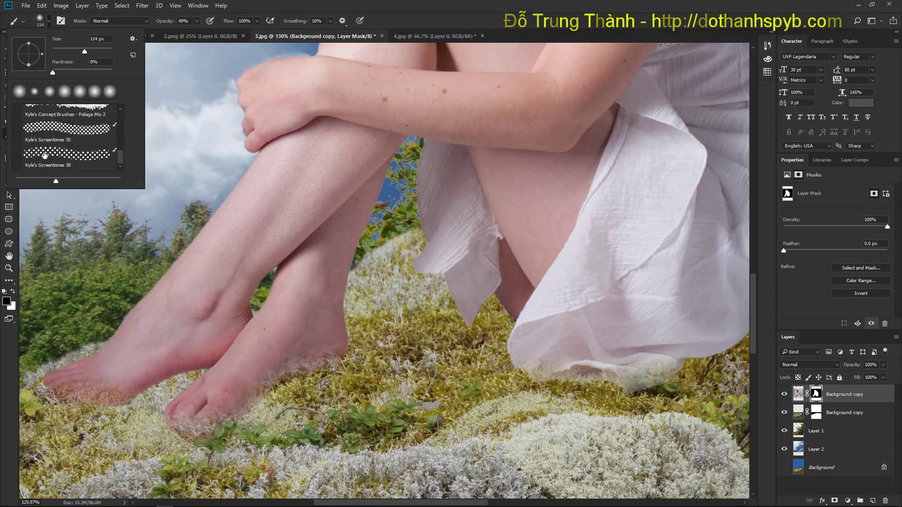
pyautogui.scroll(4, 45, 155)
pyautogui.click(46, 144)
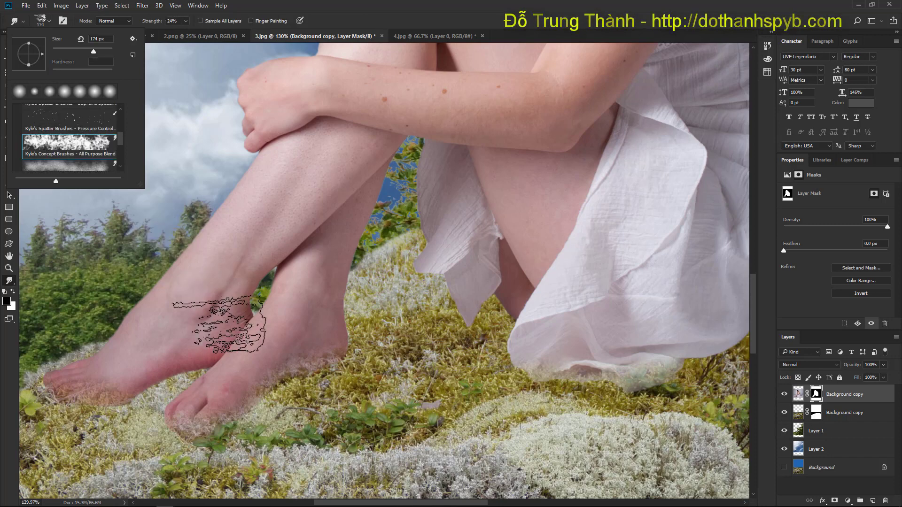
# - Smudge the mask along the feet and the lower edge of the dress at 174 px and 24% strength
pyautogui.moveTo(75, 442)
pyautogui.mouseDown()
pyautogui.moveTo(87, 428)
pyautogui.moveTo(64, 420)
pyautogui.moveTo(134, 448)
pyautogui.moveTo(301, 460)
pyautogui.moveTo(372, 456)
pyautogui.moveTo(504, 420)
pyautogui.moveTo(706, 448)
pyautogui.moveTo(706, 428)
pyautogui.moveTo(647, 385)
pyautogui.moveTo(605, 385)
pyautogui.mouseUp()
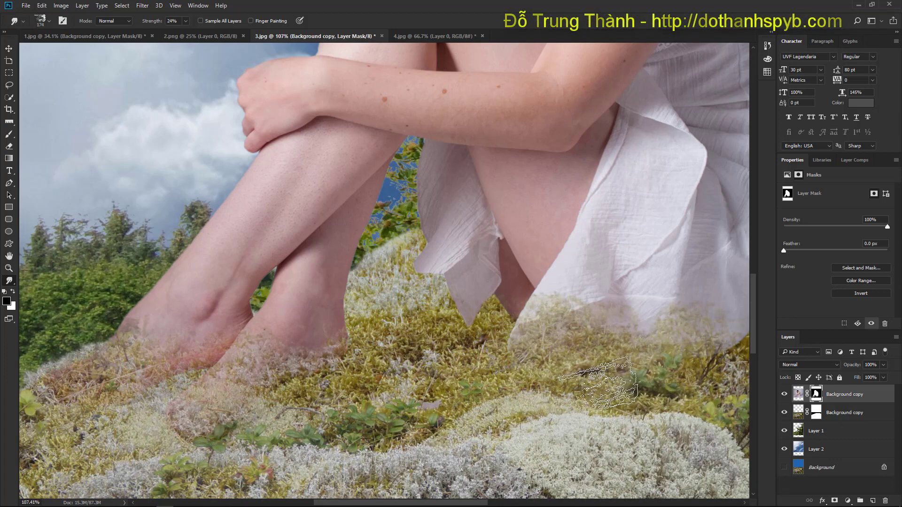
pyautogui.scroll(-3, 606, 384)
pyautogui.moveTo(663, 350); pyautogui.dragTo(700, 381)
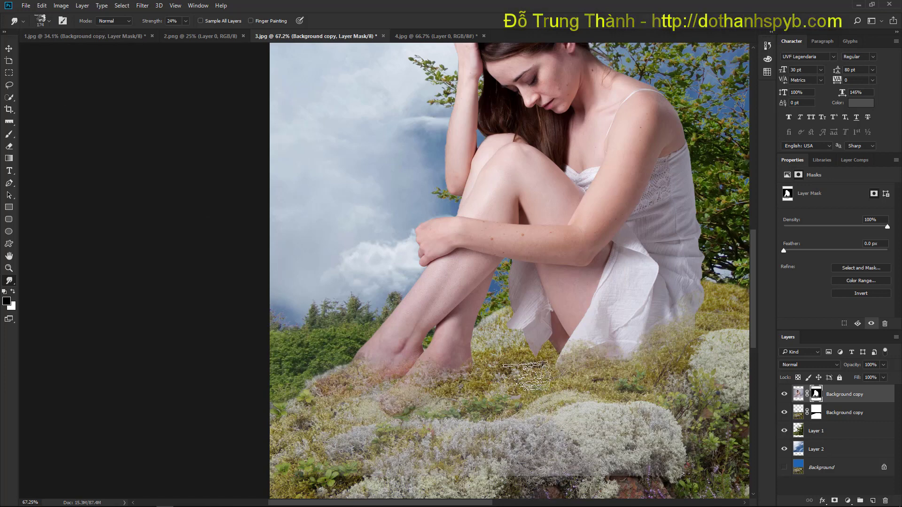
# - Restore the ankles and the hanging dress fold by painting white on the mask with the soft 114 px brush
pyautogui.scroll(4, 526, 371)
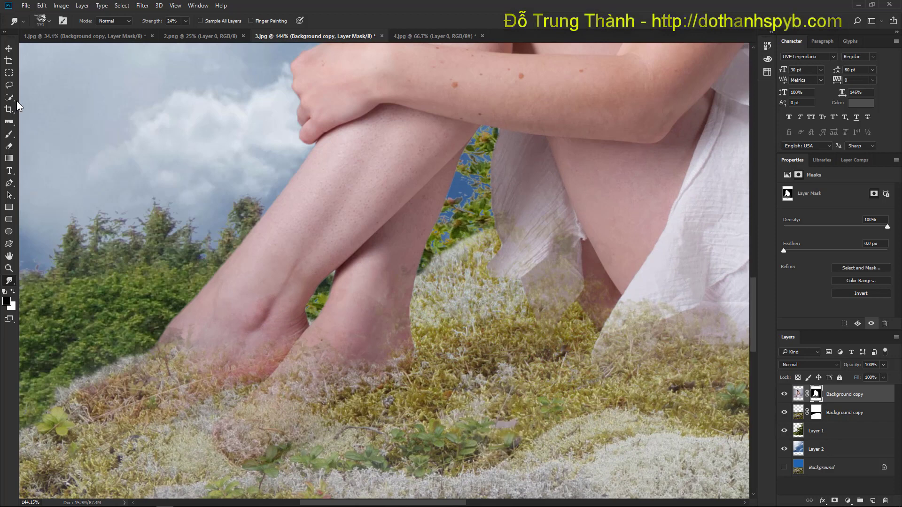
pyautogui.click(47, 20)
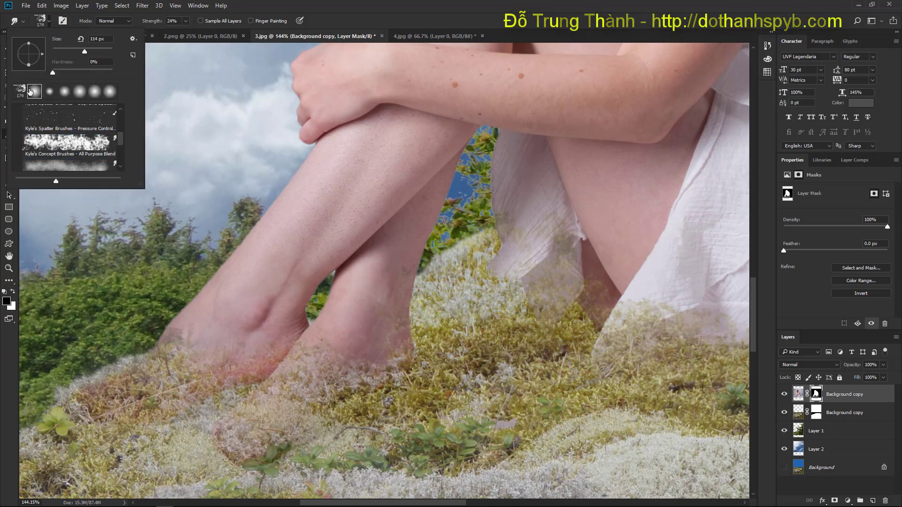
pyautogui.press('b')
pyautogui.click(13, 292)
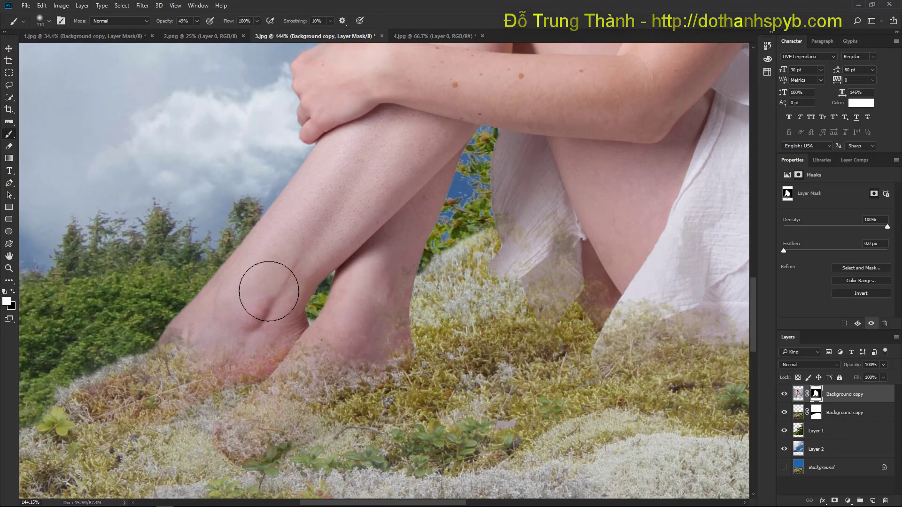
pyautogui.moveTo(268, 291)
pyautogui.mouseDown()
pyautogui.moveTo(177, 337)
pyautogui.moveTo(253, 316)
pyautogui.moveTo(193, 358)
pyautogui.moveTo(172, 360)
pyautogui.moveTo(344, 342)
pyautogui.moveTo(384, 301)
pyautogui.moveTo(383, 278)
pyautogui.moveTo(361, 338)
pyautogui.mouseUp()
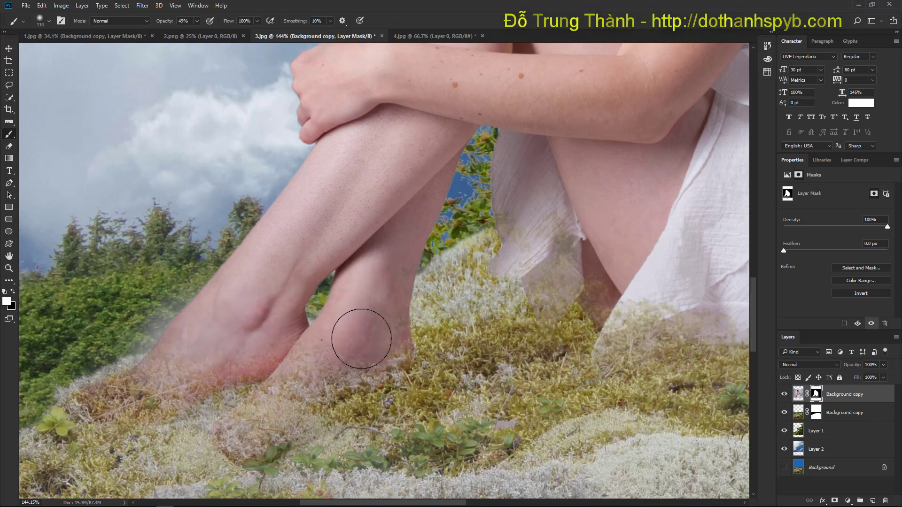
pyautogui.moveTo(528, 231)
pyautogui.mouseDown()
pyautogui.moveTo(558, 229)
pyautogui.moveTo(564, 249)
pyautogui.moveTo(539, 289)
pyautogui.moveTo(554, 243)
pyautogui.moveTo(556, 275)
pyautogui.moveTo(590, 290)
pyautogui.moveTo(613, 281)
pyautogui.moveTo(591, 290)
pyautogui.moveTo(567, 265)
pyautogui.moveTo(538, 276)
pyautogui.mouseUp()
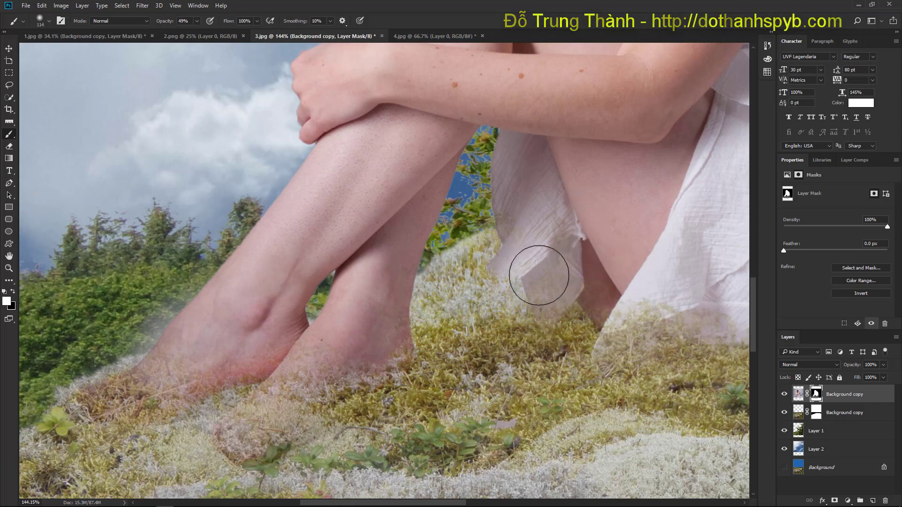
pyautogui.moveTo(649, 277)
pyautogui.mouseDown()
pyautogui.moveTo(704, 293)
pyautogui.moveTo(724, 312)
pyautogui.mouseUp()
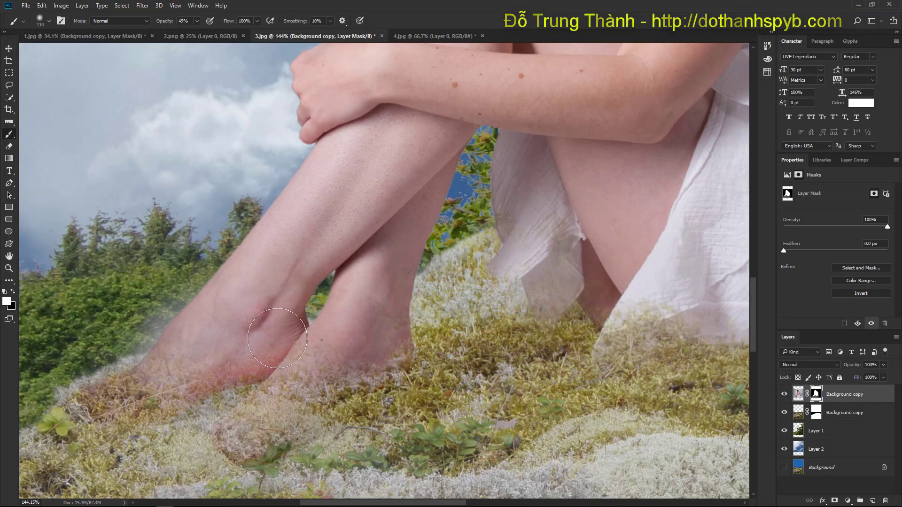
pyautogui.moveTo(277, 338)
pyautogui.mouseDown()
pyautogui.moveTo(209, 344)
pyautogui.moveTo(168, 367)
pyautogui.moveTo(172, 354)
pyautogui.moveTo(240, 330)
pyautogui.moveTo(304, 346)
pyautogui.moveTo(288, 366)
pyautogui.moveTo(319, 346)
pyautogui.moveTo(262, 346)
pyautogui.mouseUp()
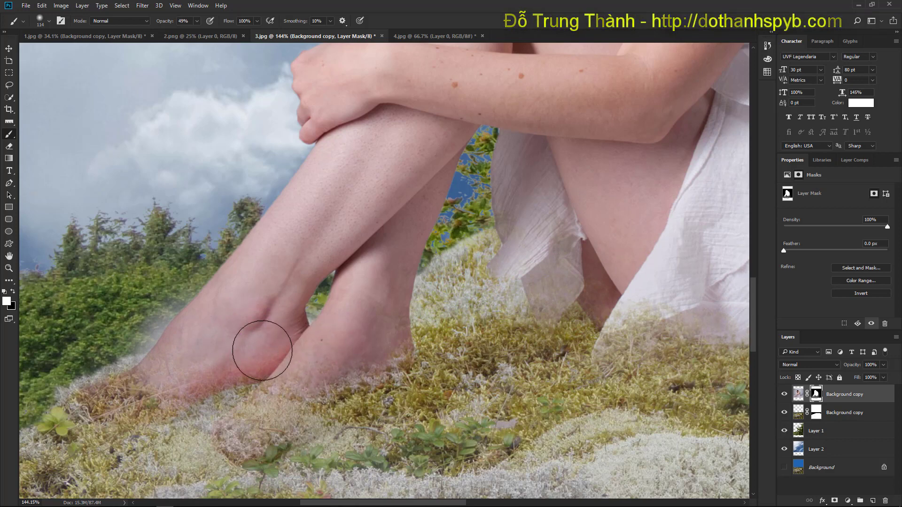
# - Mask out the haze beside the ankle with black and restore the dress fold and skirt with white
pyautogui.click(14, 292)
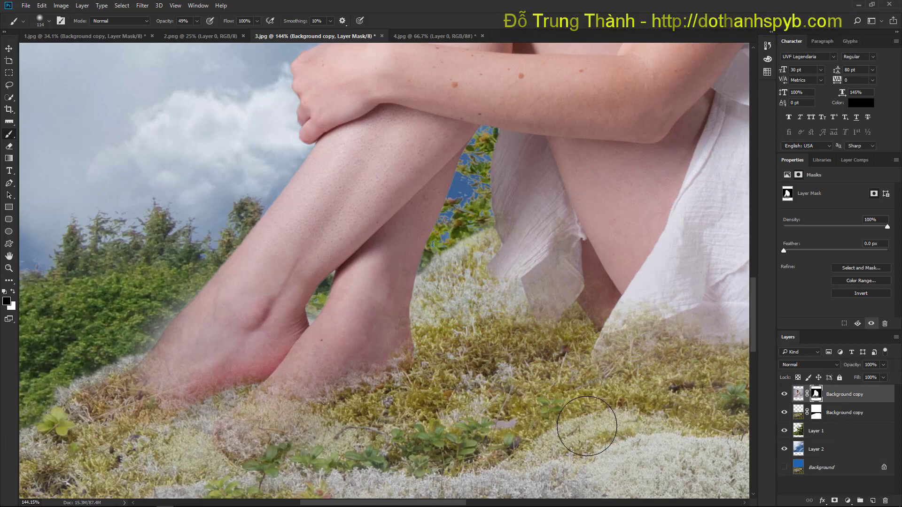
pyautogui.scroll(-1, 587, 426)
pyautogui.hscroll(19, 585, 428)
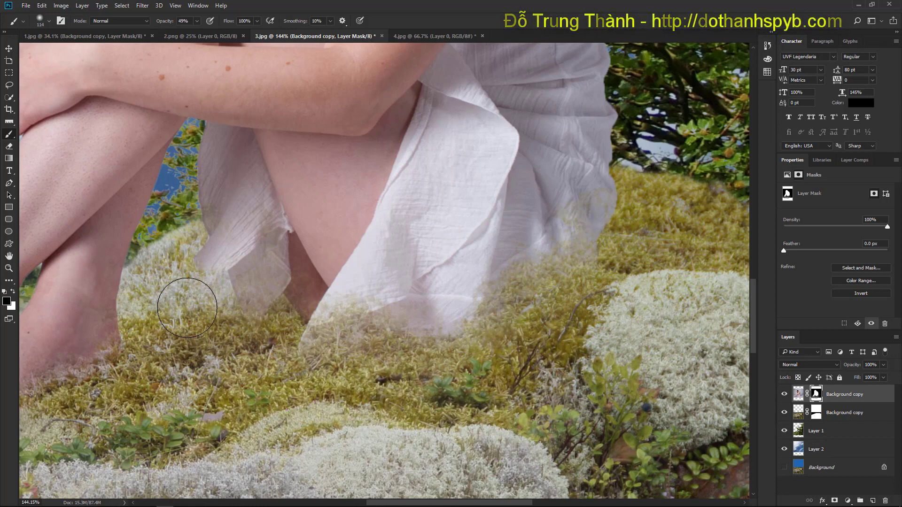
pyautogui.click(12, 291)
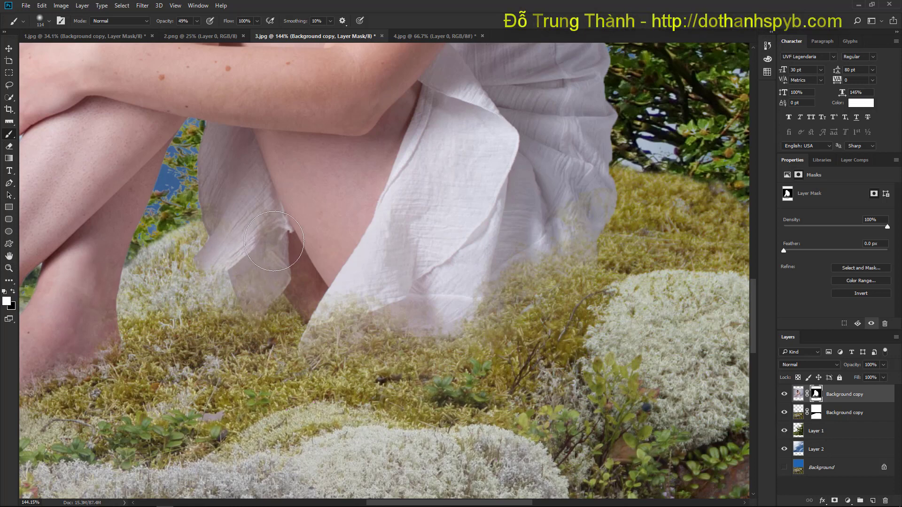
pyautogui.moveTo(282, 261)
pyautogui.mouseDown()
pyautogui.moveTo(257, 272)
pyautogui.moveTo(263, 261)
pyautogui.moveTo(311, 272)
pyautogui.moveTo(319, 287)
pyautogui.moveTo(316, 269)
pyautogui.moveTo(266, 256)
pyautogui.mouseUp()
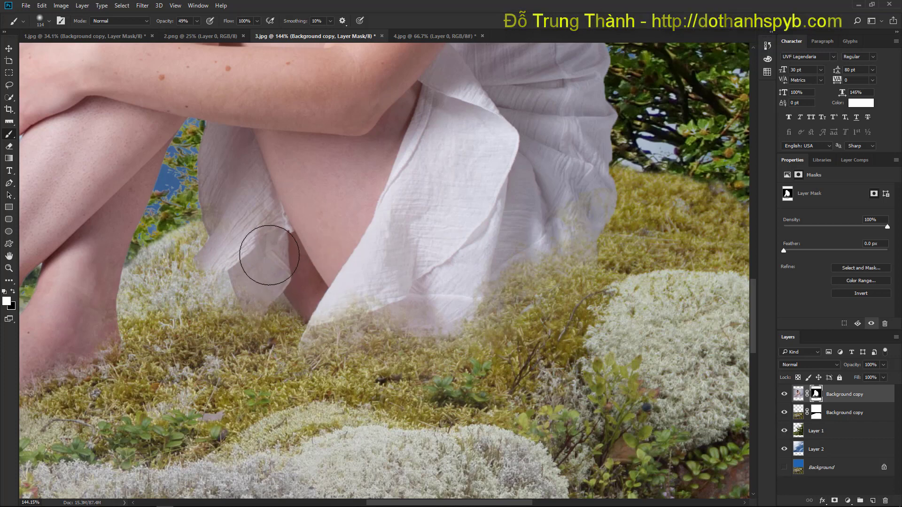
pyautogui.moveTo(376, 245)
pyautogui.mouseDown()
pyautogui.moveTo(366, 277)
pyautogui.moveTo(340, 279)
pyautogui.moveTo(371, 284)
pyautogui.moveTo(401, 274)
pyautogui.moveTo(448, 291)
pyautogui.moveTo(575, 204)
pyautogui.moveTo(567, 167)
pyautogui.mouseUp()
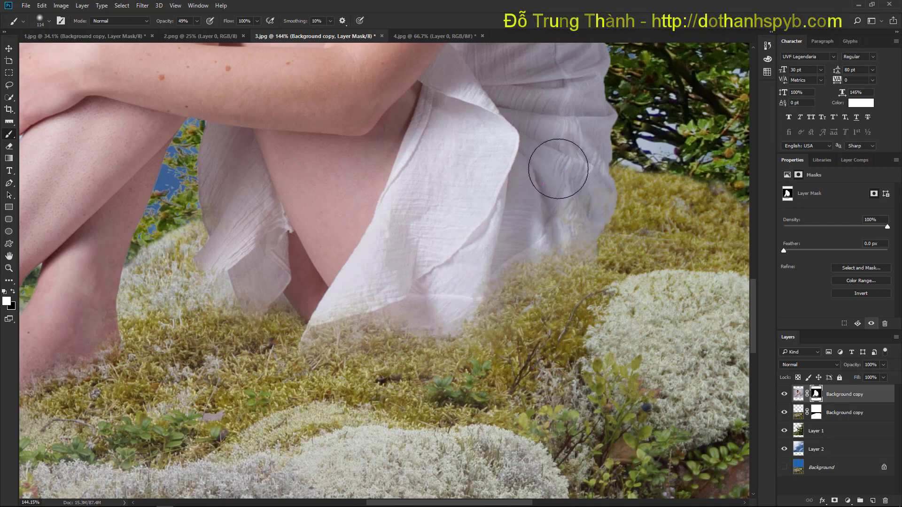
pyautogui.doubleClick(9, 257)
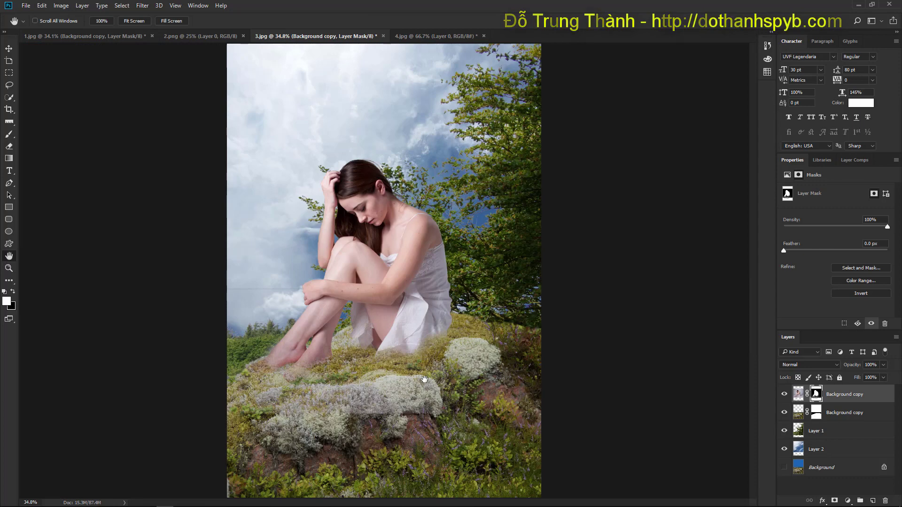
# - Smooth the woman's skin by applying the SkinFiner filter with its default preset to the image on her layer
pyautogui.click(799, 395)
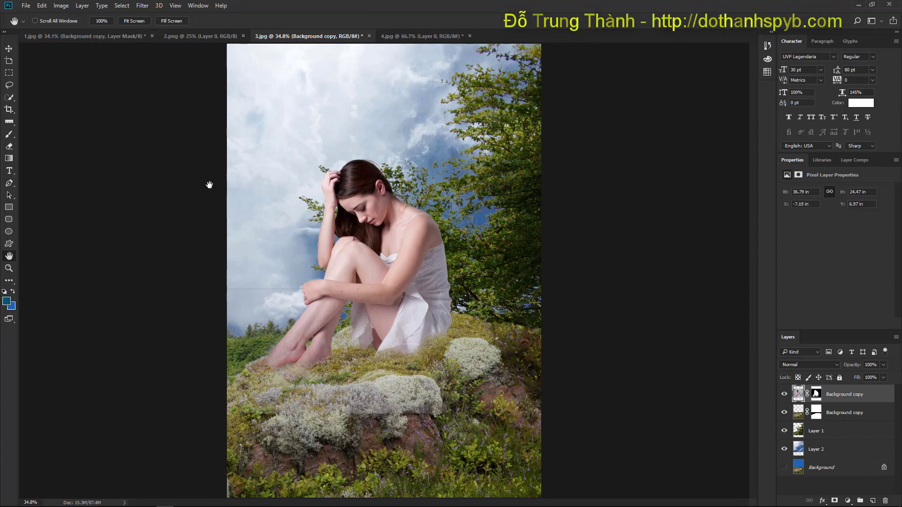
pyautogui.click(142, 6)
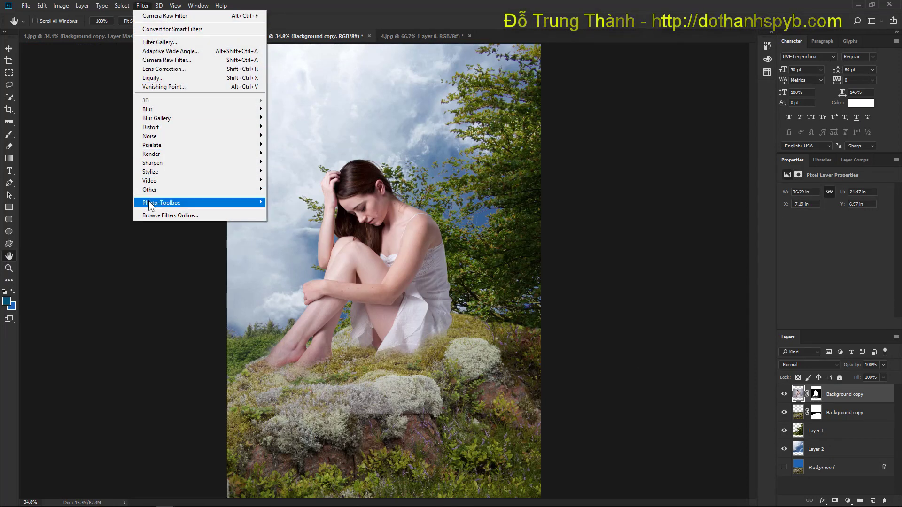
pyautogui.click(275, 204)
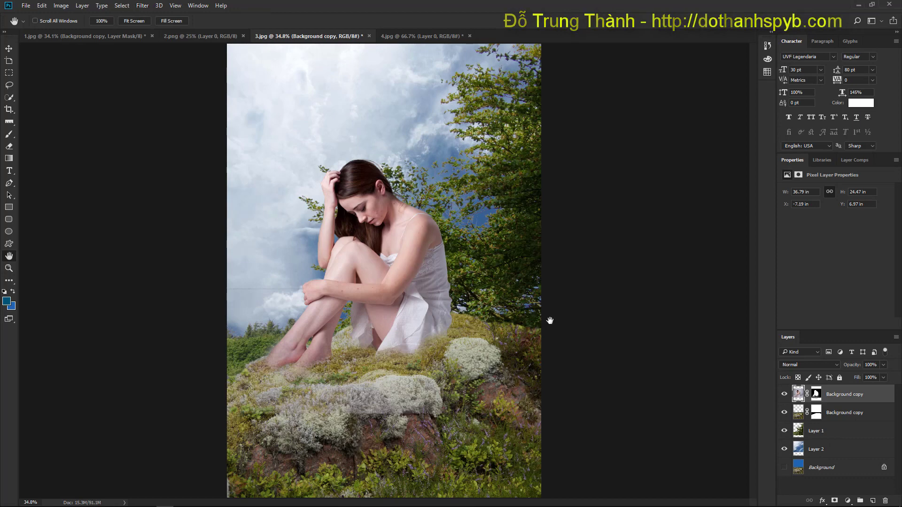
pyautogui.click(143, 5)
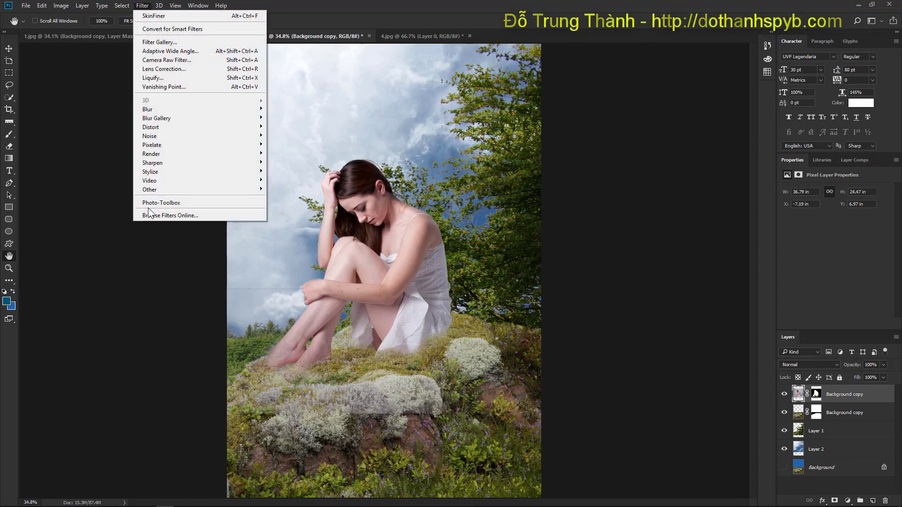
pyautogui.moveTo(156, 202)
pyautogui.click(280, 205)
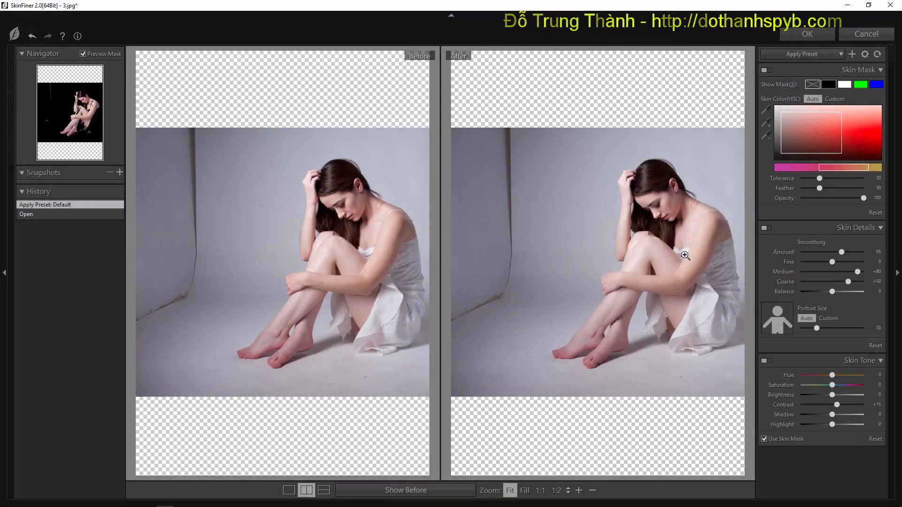
pyautogui.click(656, 258)
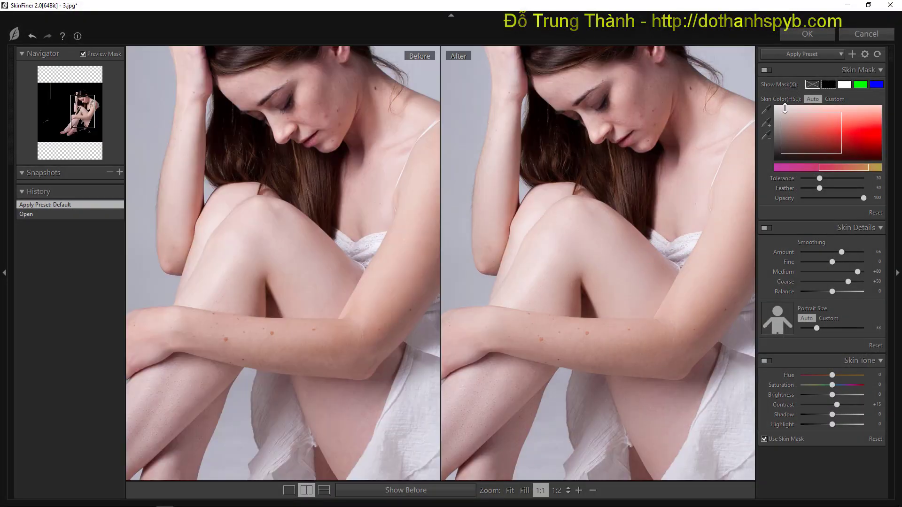
pyautogui.click(798, 36)
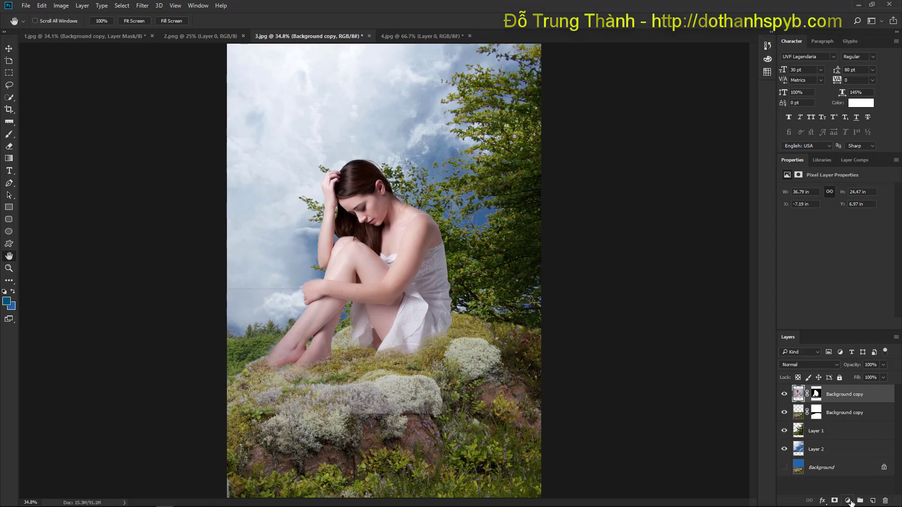
# - Add a Gradient Fill layer above the woman's layer using the Black, White preset
pyautogui.click(848, 501)
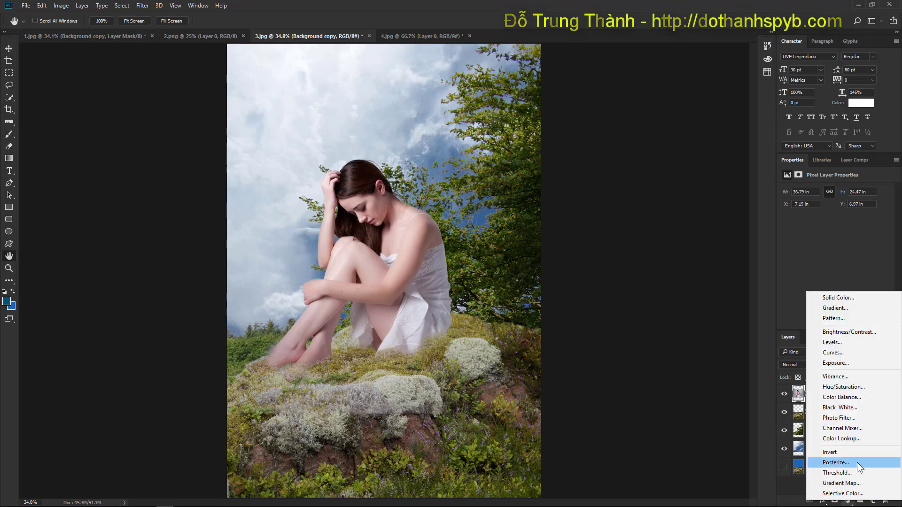
pyautogui.click(836, 308)
pyautogui.click(562, 134)
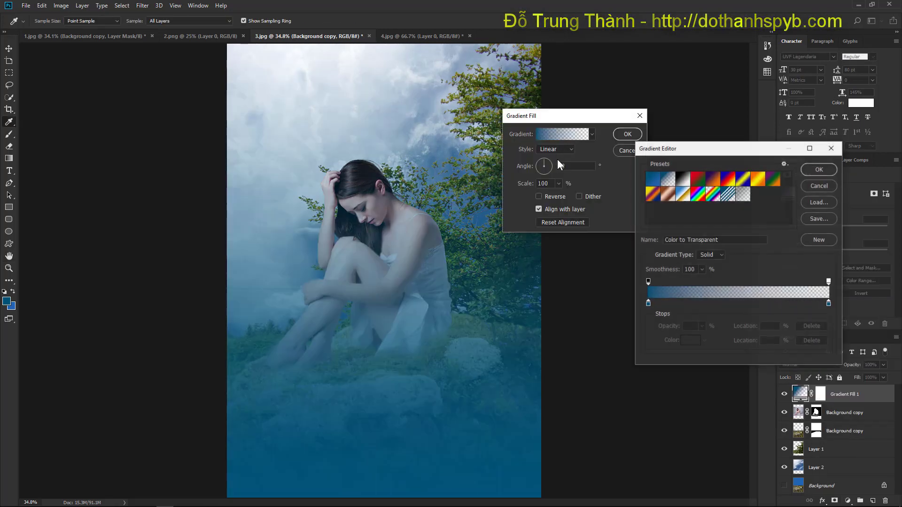
pyautogui.click(683, 179)
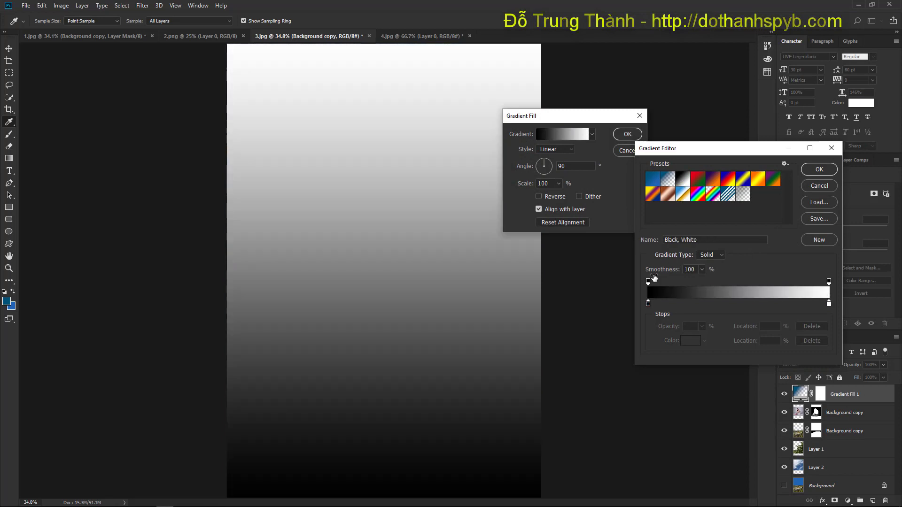
pyautogui.click(818, 169)
# - Make the gradient fill Radial and reversed, with its bright centre moved up beside the woman's face
pyautogui.click(555, 164)
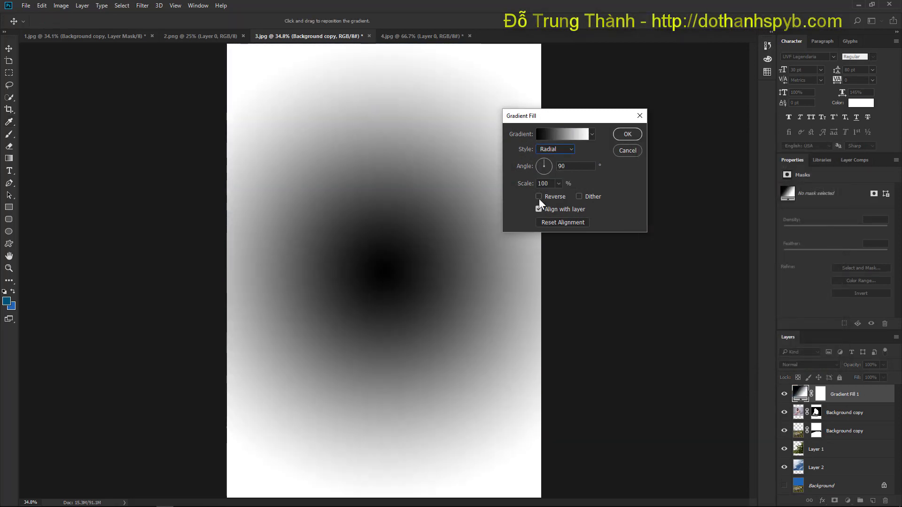
pyautogui.click(539, 196)
pyautogui.moveTo(399, 255); pyautogui.dragTo(345, 201)
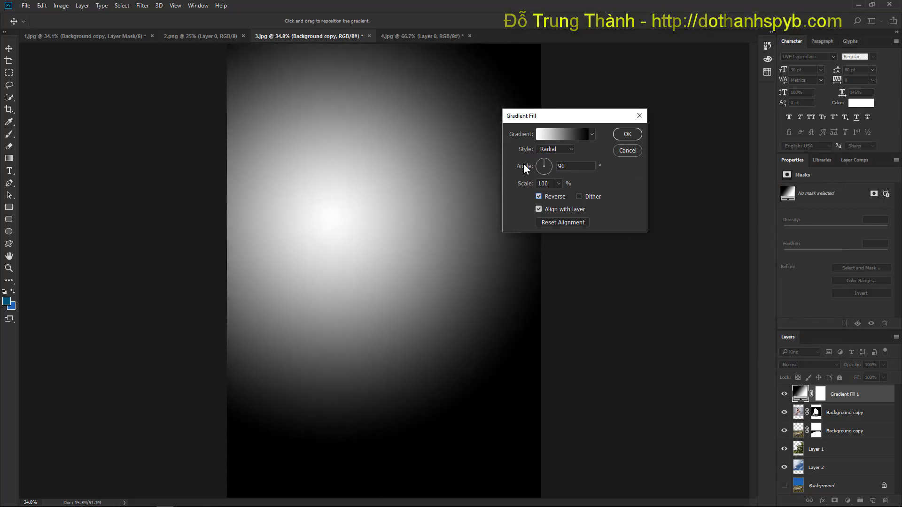
pyautogui.click(628, 134)
# - Set the blend mode of the gradient fill layer to Multiply
pyautogui.click(800, 352)
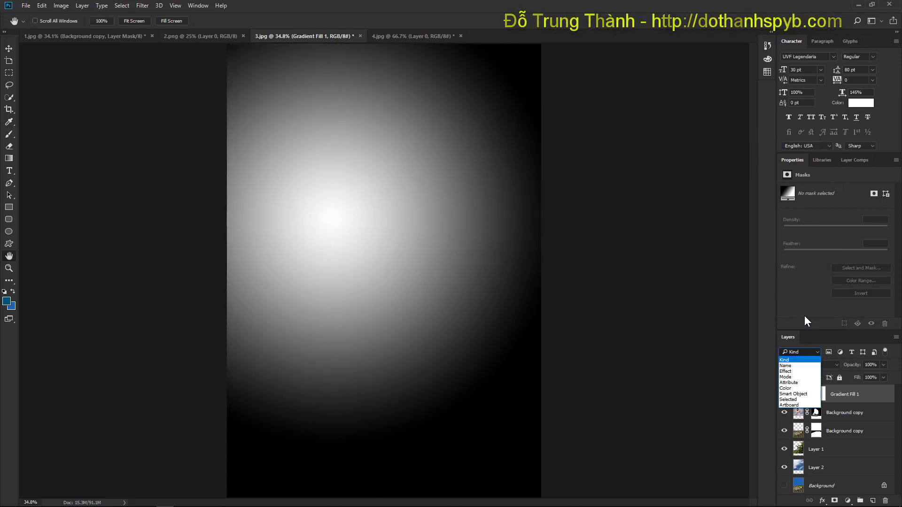
pyautogui.click(815, 365)
pyautogui.click(810, 364)
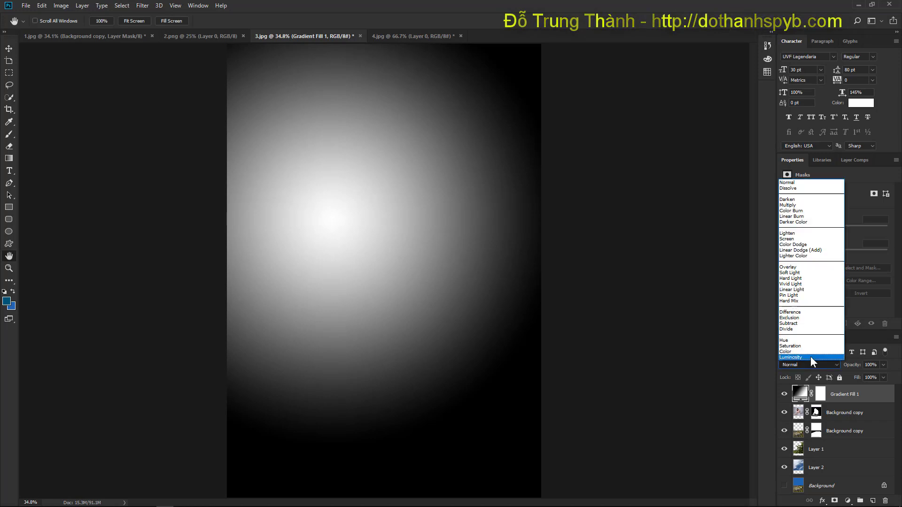
pyautogui.click(786, 205)
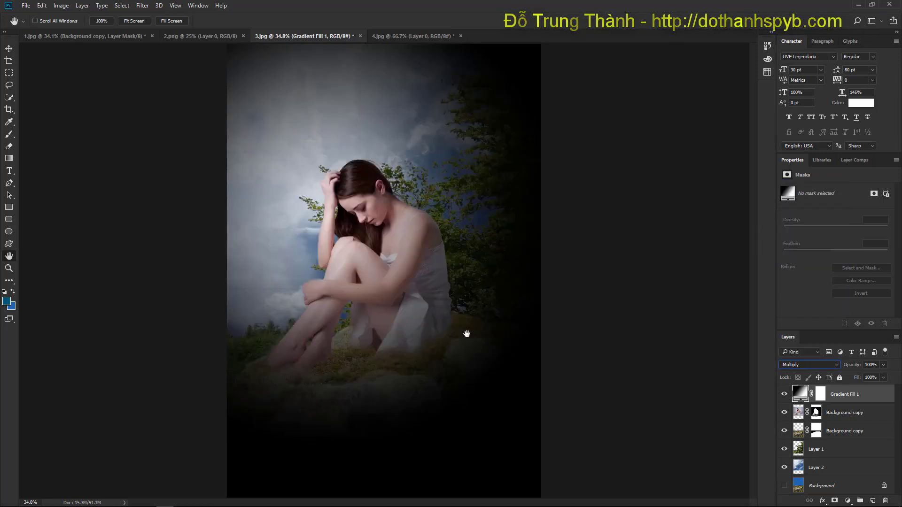
# - Scale the gradient fill to 232% with its bright centre shifted towards the sky, and lower the layer's opacity to 48%
pyautogui.doubleClick(800, 394)
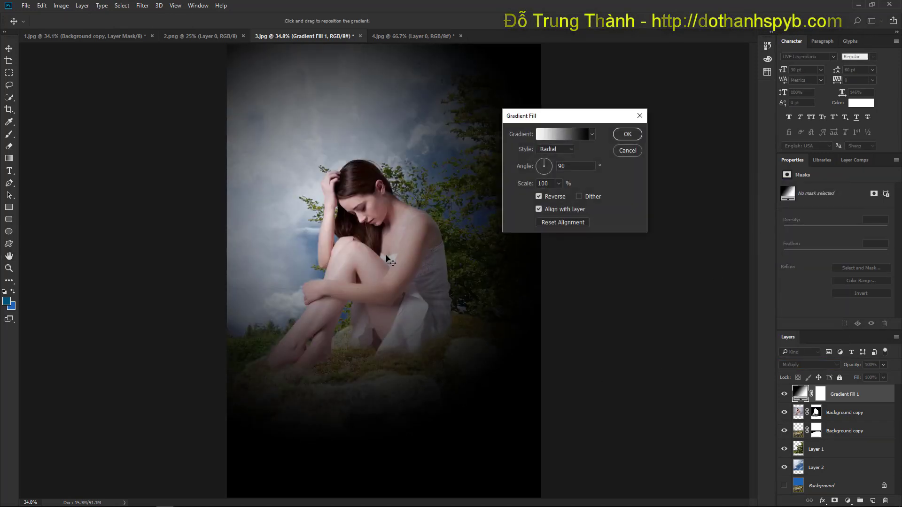
pyautogui.moveTo(386, 256); pyautogui.dragTo(387, 258)
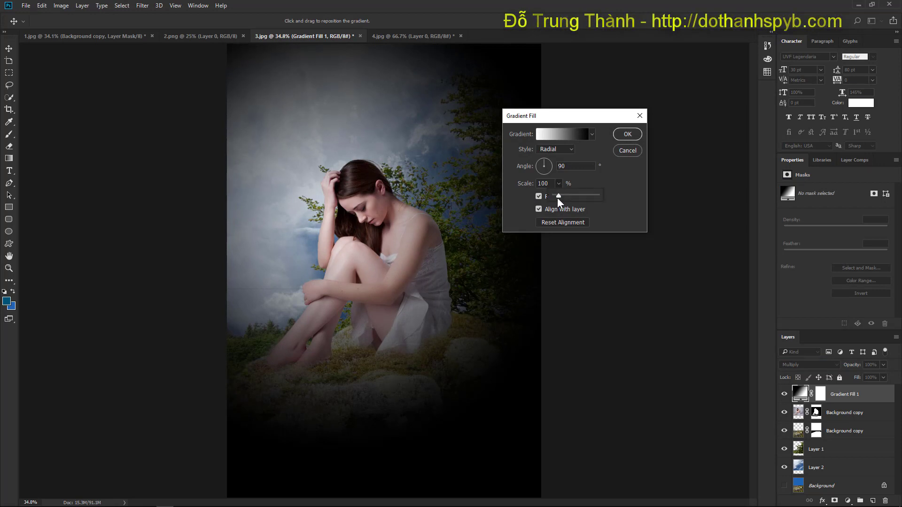
pyautogui.moveTo(560, 196); pyautogui.dragTo(559, 196)
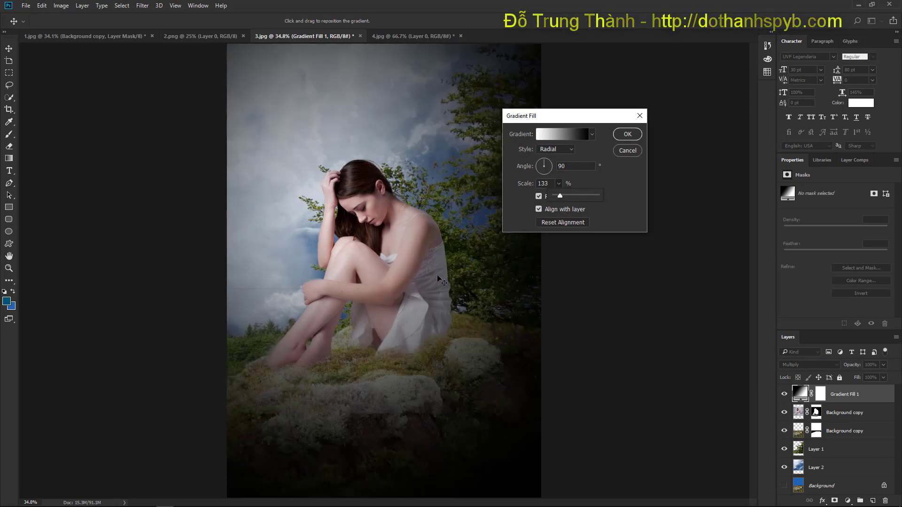
pyautogui.moveTo(288, 211); pyautogui.dragTo(240, 168)
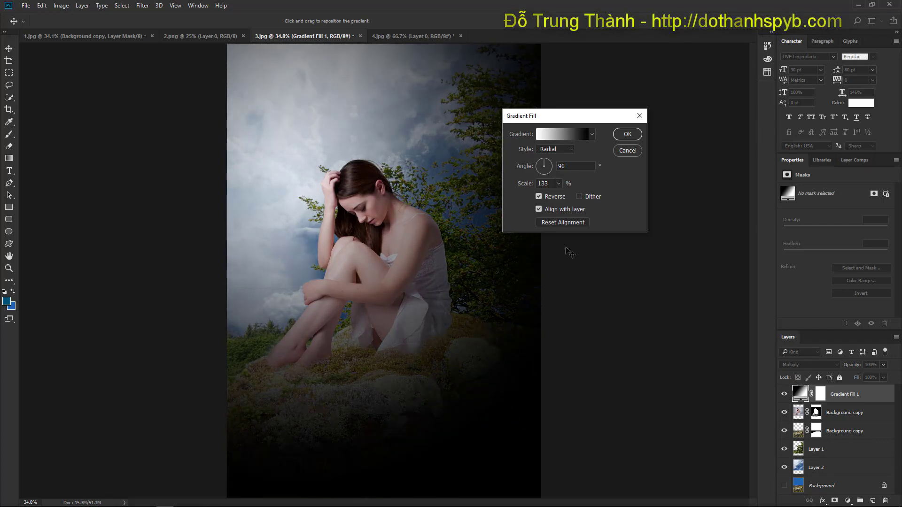
pyautogui.moveTo(559, 197); pyautogui.dragTo(562, 196)
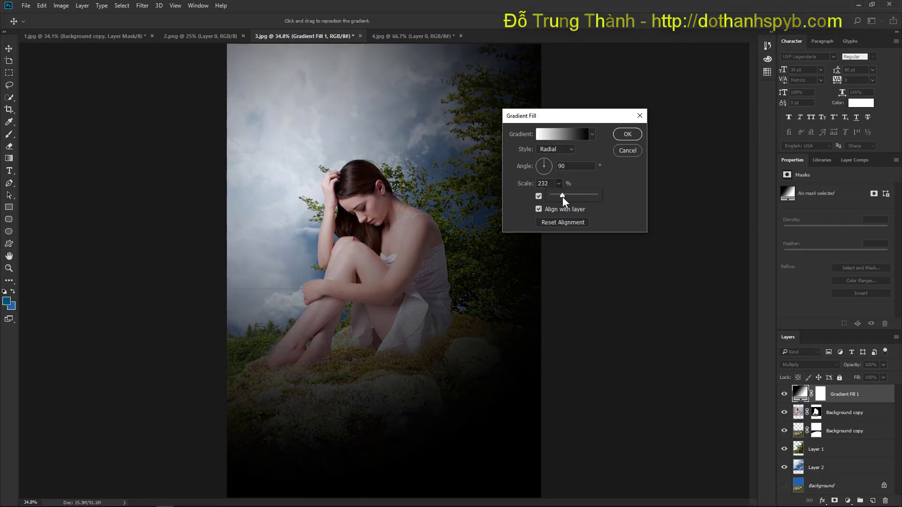
pyautogui.click(627, 135)
pyautogui.press('space')
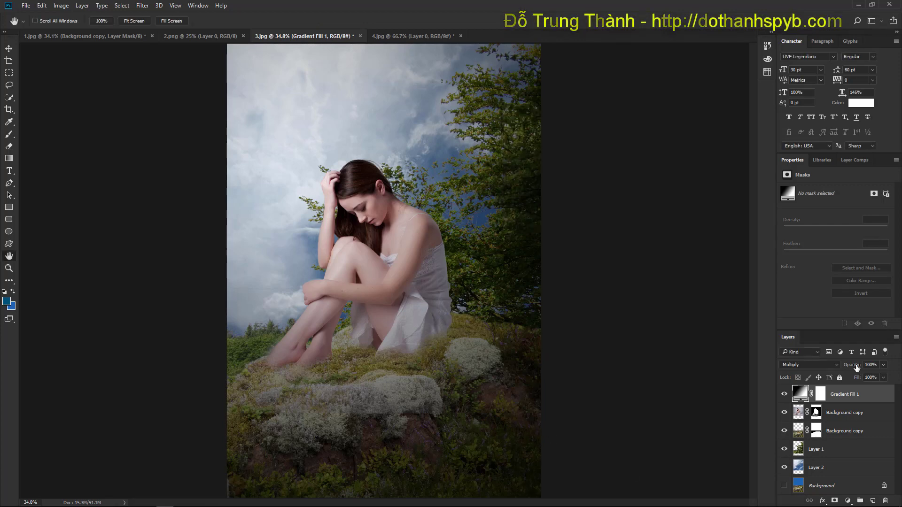
pyautogui.moveTo(856, 367); pyautogui.dragTo(831, 369)
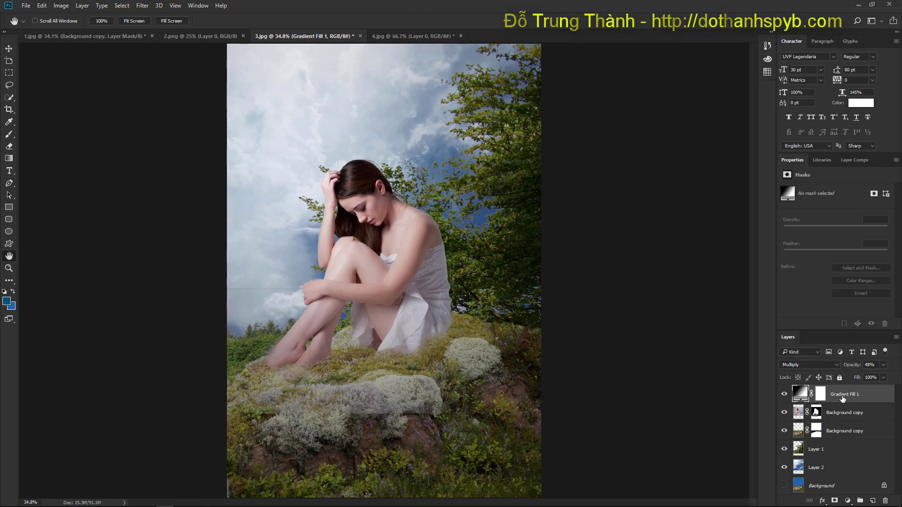
# - Create a new layer directly above the woman's layer and set the foreground colour to #1a1a1a
pyautogui.click(845, 413)
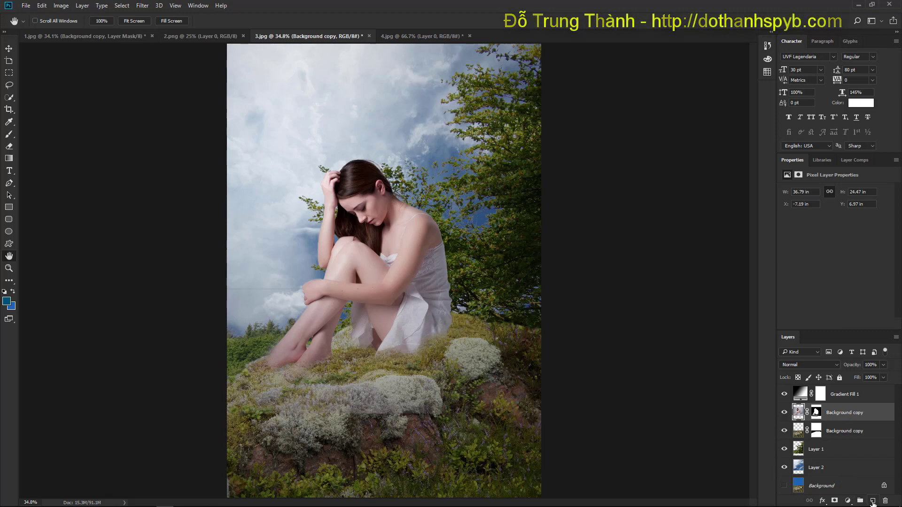
pyautogui.click(872, 501)
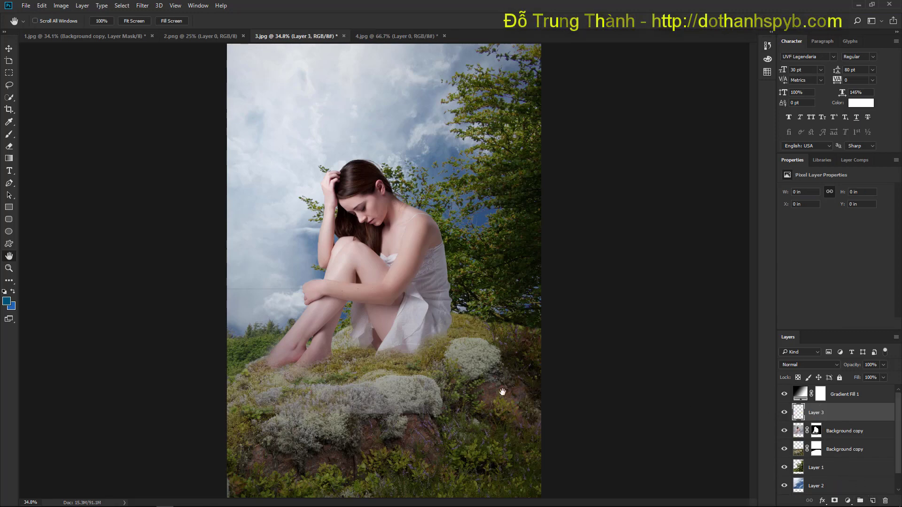
pyautogui.scroll(3, 224, 384)
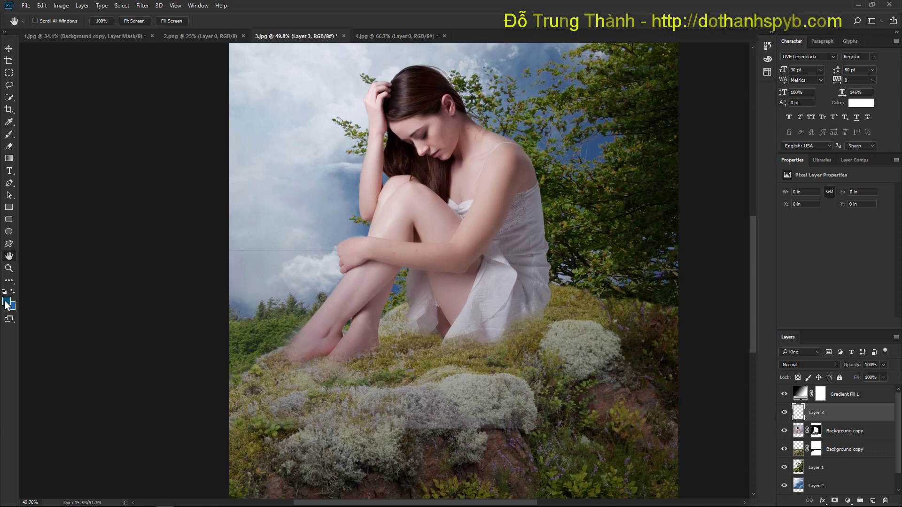
pyautogui.click(6, 301)
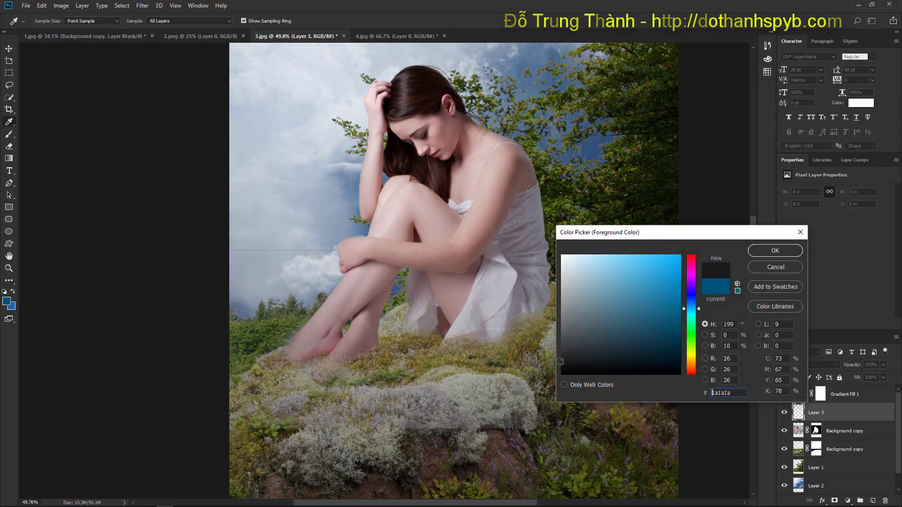
pyautogui.click(774, 249)
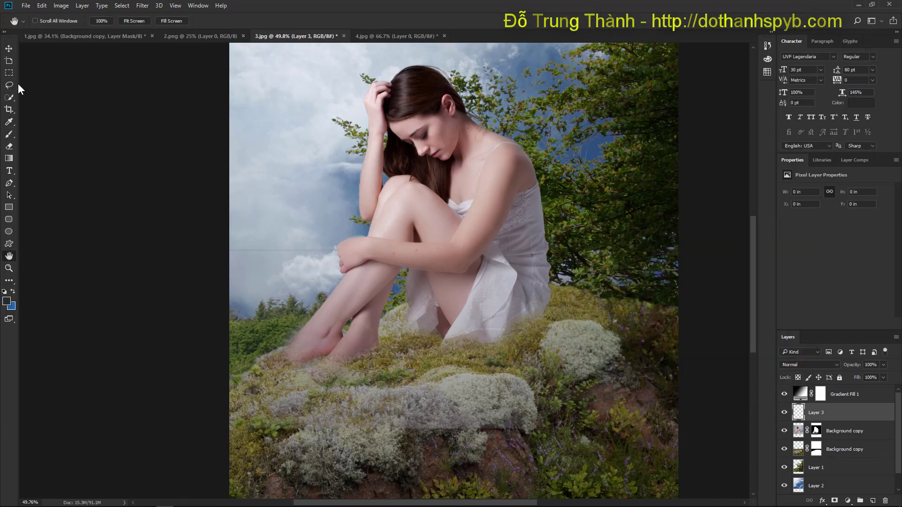
# - Brush a dark shadow at 49% opacity over the moss beneath the feet and dress, and set the layer to Soft Light
pyautogui.click(9, 135)
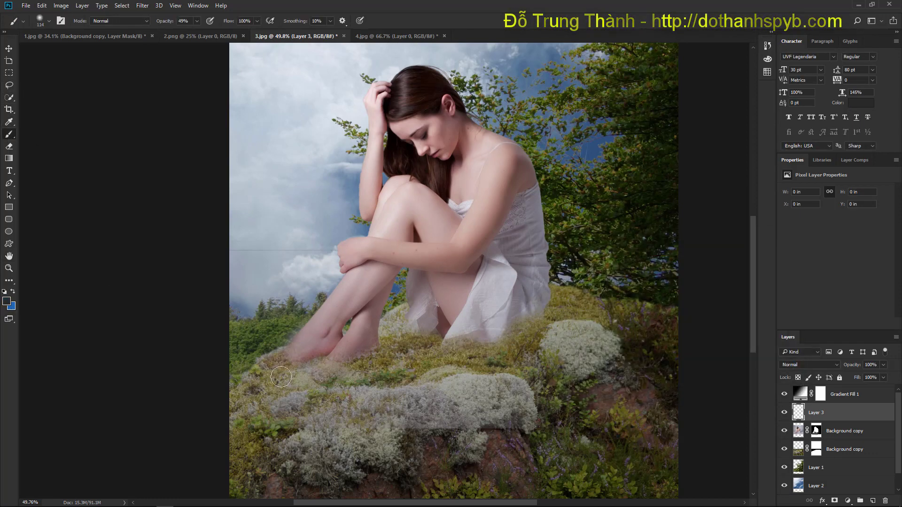
pyautogui.moveTo(271, 378)
pyautogui.mouseDown()
pyautogui.moveTo(315, 366)
pyautogui.moveTo(295, 377)
pyautogui.moveTo(337, 381)
pyautogui.moveTo(404, 347)
pyautogui.moveTo(423, 348)
pyautogui.moveTo(413, 365)
pyautogui.moveTo(365, 378)
pyautogui.moveTo(289, 376)
pyautogui.moveTo(416, 349)
pyautogui.moveTo(454, 358)
pyautogui.moveTo(508, 349)
pyautogui.moveTo(542, 324)
pyautogui.moveTo(536, 340)
pyautogui.moveTo(478, 371)
pyautogui.moveTo(283, 373)
pyautogui.moveTo(280, 382)
pyautogui.moveTo(428, 338)
pyautogui.mouseUp()
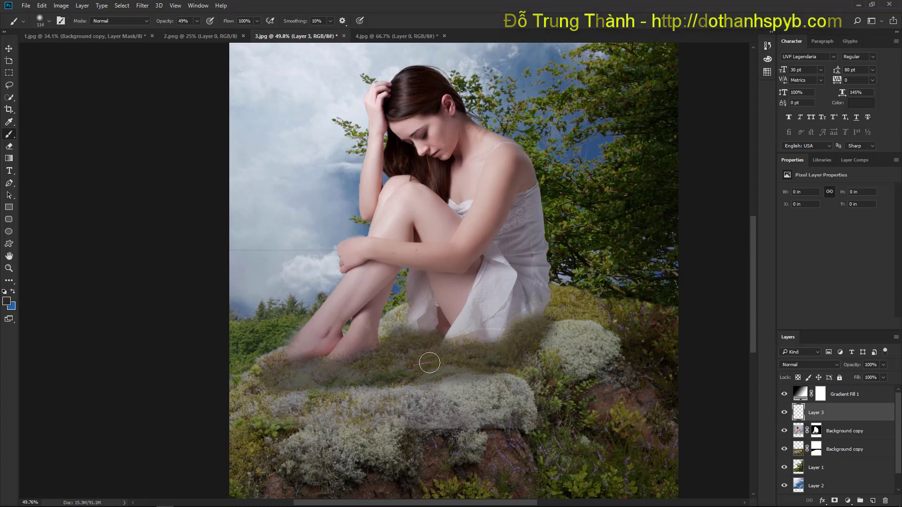
pyautogui.click(839, 363)
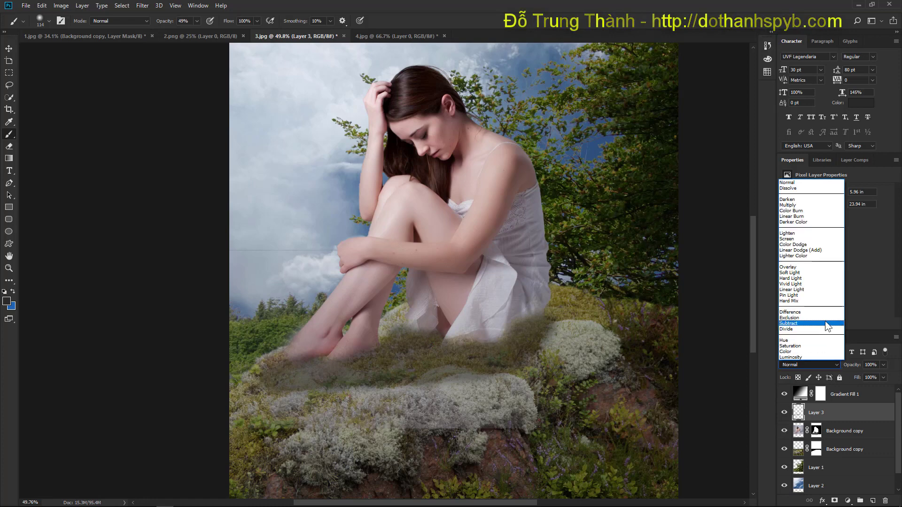
pyautogui.click(804, 275)
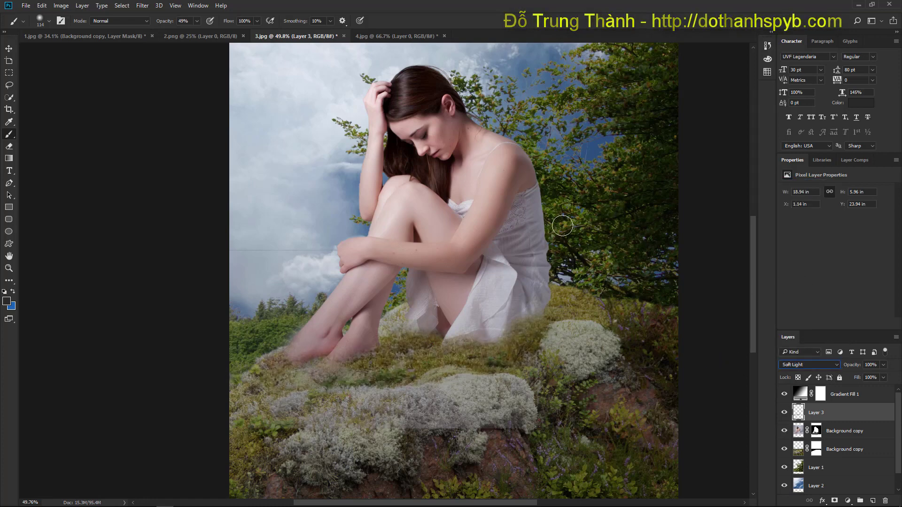
# - Extend the brushed shadow on Layer 3 across the moss from beside the dress to the mound below the feet
pyautogui.doubleClick(9, 254)
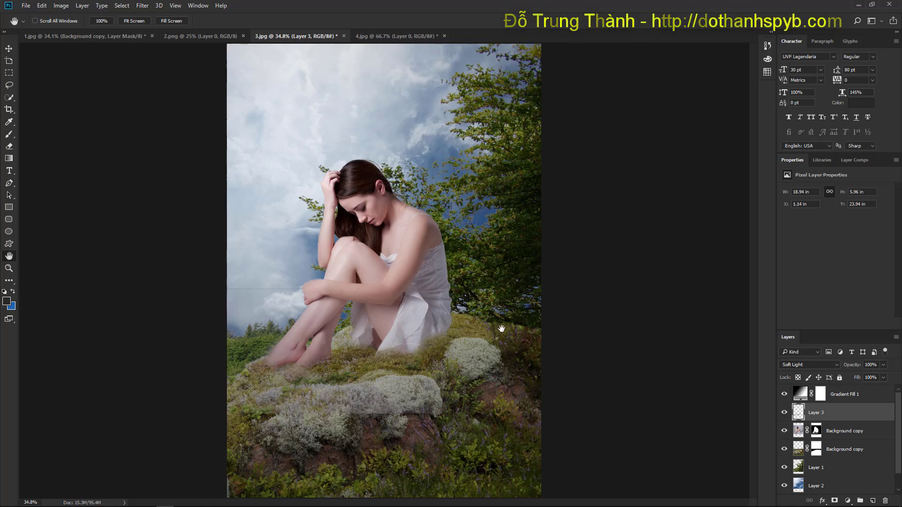
pyautogui.click(805, 395)
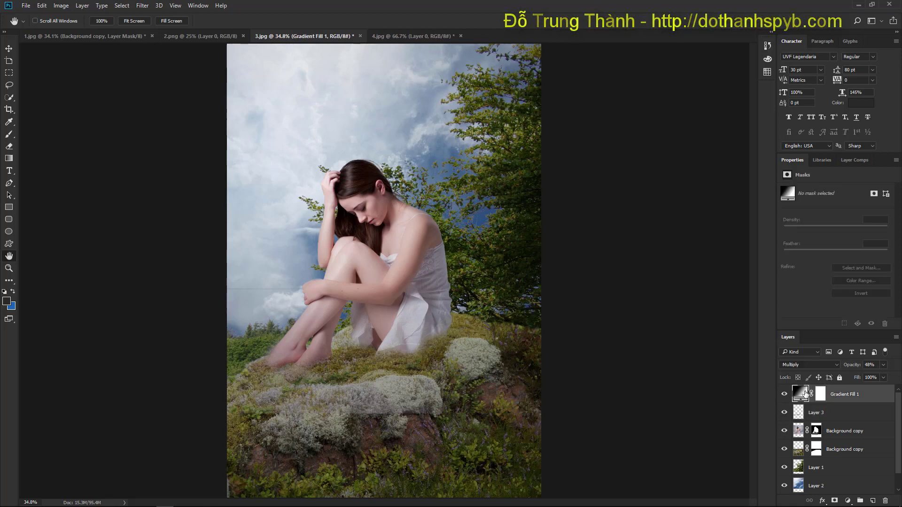
pyautogui.click(816, 412)
pyautogui.click(9, 136)
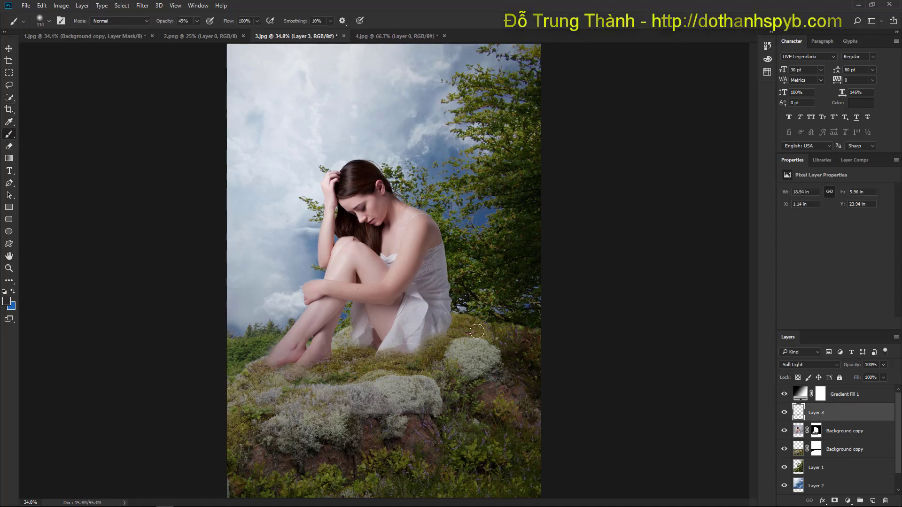
pyautogui.moveTo(450, 344)
pyautogui.mouseDown()
pyautogui.moveTo(382, 368)
pyautogui.moveTo(362, 358)
pyautogui.moveTo(265, 374)
pyautogui.moveTo(280, 383)
pyautogui.moveTo(282, 374)
pyautogui.moveTo(366, 359)
pyautogui.moveTo(406, 364)
pyautogui.moveTo(455, 336)
pyautogui.moveTo(397, 373)
pyautogui.moveTo(405, 371)
pyautogui.moveTo(310, 383)
pyautogui.moveTo(282, 401)
pyautogui.mouseUp()
pyautogui.click(9, 49)
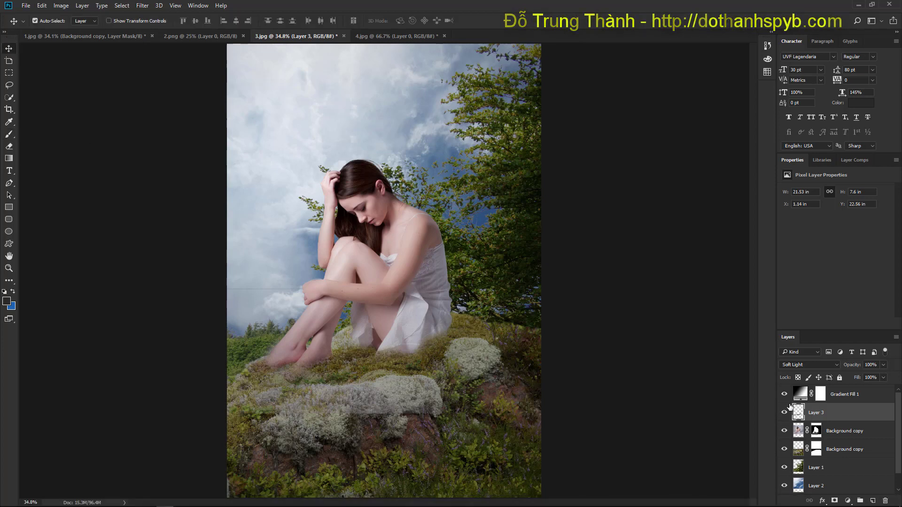
# - Stamp all visible layers into a new layer above the gradient fill and open the Camera Raw Filter on it
pyautogui.click(838, 397)
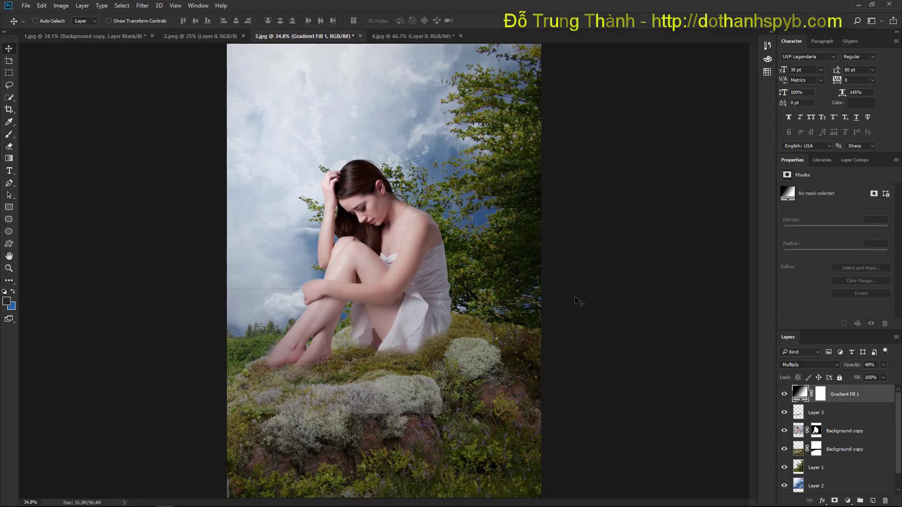
pyautogui.hotkey('ctrl', 'shift', 'alt', 'e')
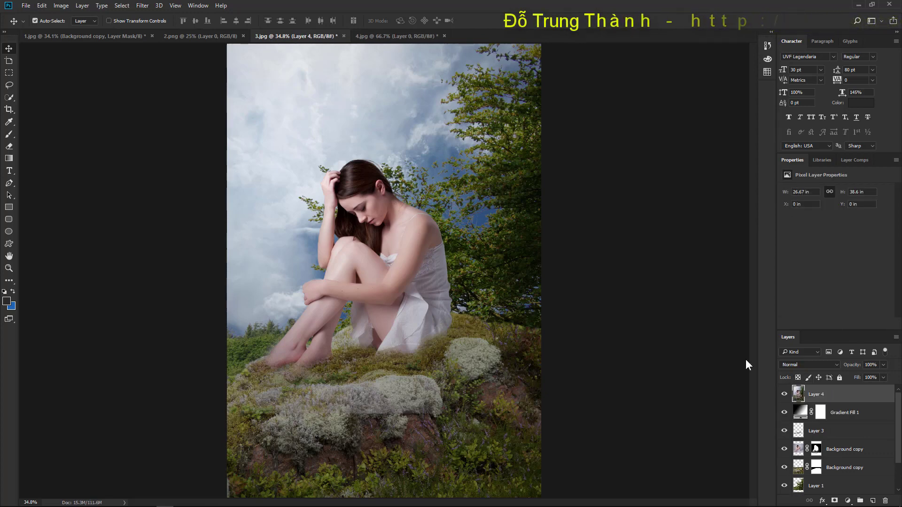
pyautogui.click(142, 6)
pyautogui.click(154, 59)
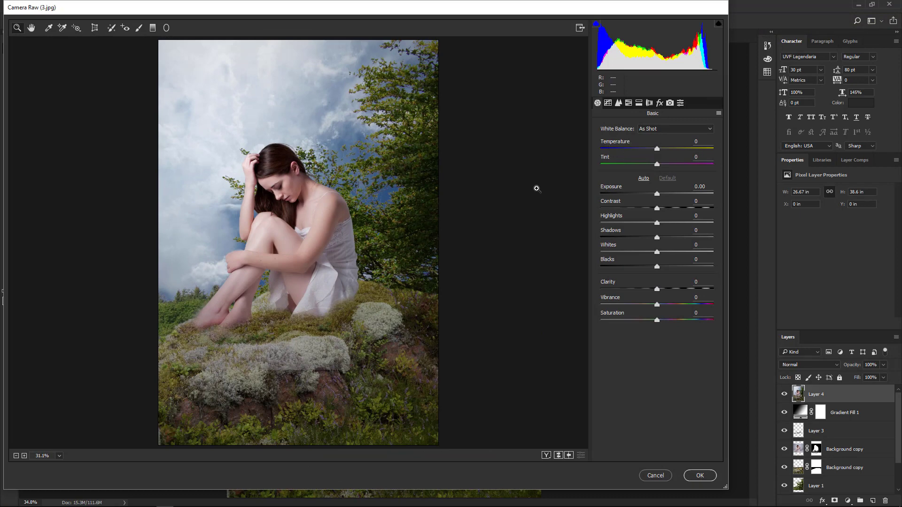
# - Warm and rebalance the merged layer in Camera Raw with temperature +13, tint +14, exposure +0.30 and highlights -97
pyautogui.click(320, 236)
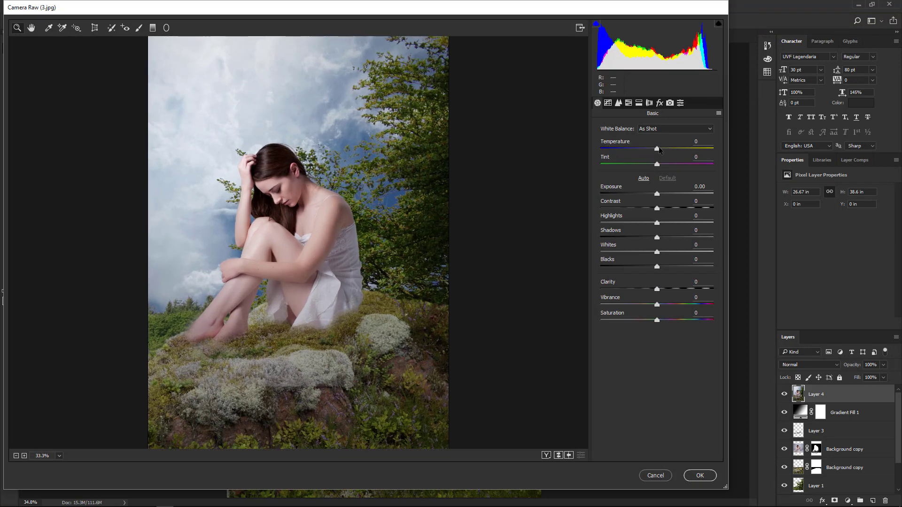
pyautogui.moveTo(658, 149); pyautogui.dragTo(664, 154)
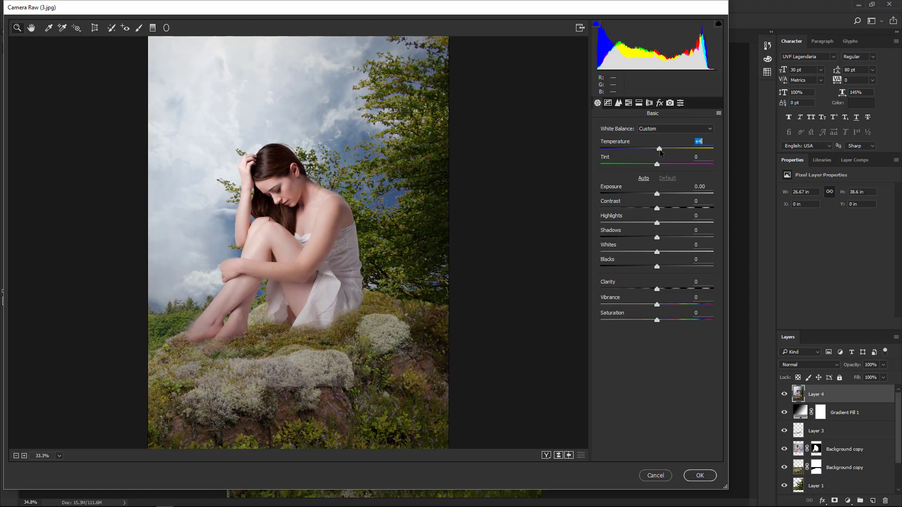
pyautogui.moveTo(663, 152); pyautogui.dragTo(661, 167)
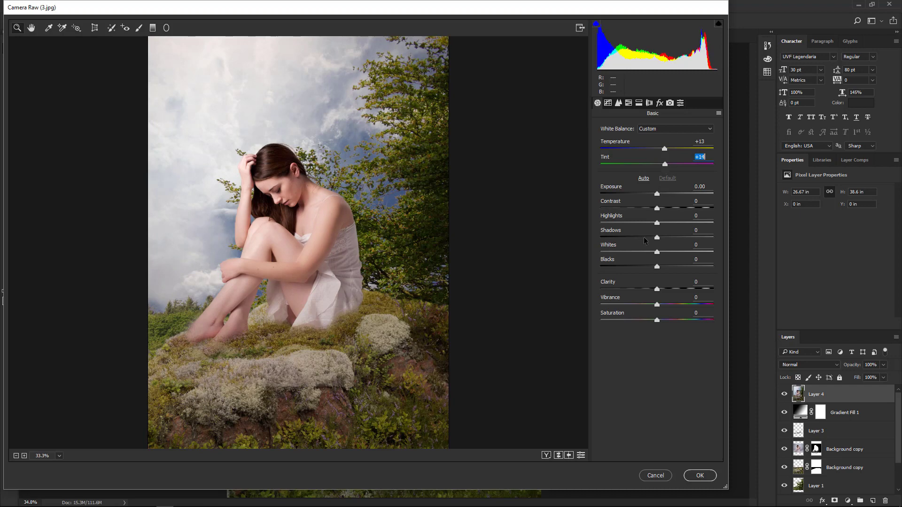
pyautogui.moveTo(658, 197); pyautogui.dragTo(604, 234)
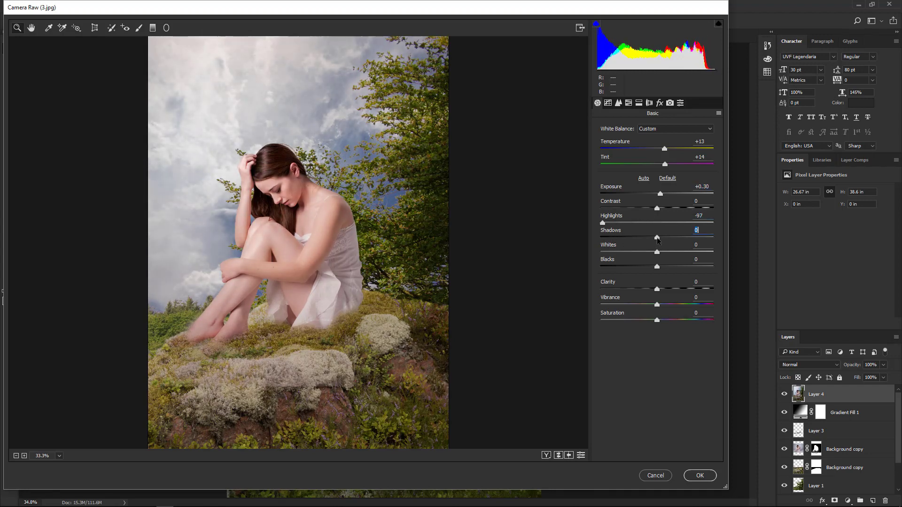
# - Set shadows to -42, whites +8, blacks -25, clarity +11, vibrance +11 and saturation +18, apply the filter, and compare before and after
pyautogui.moveTo(658, 239); pyautogui.dragTo(666, 324)
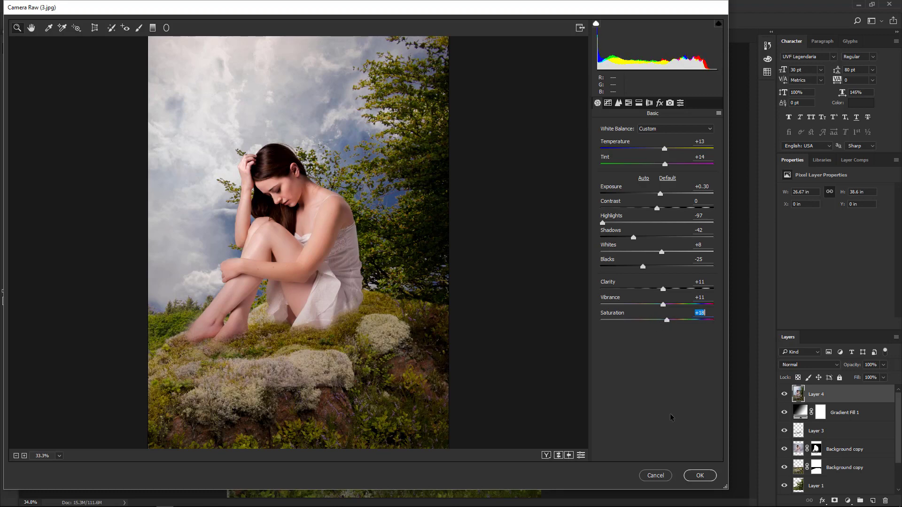
pyautogui.click(698, 475)
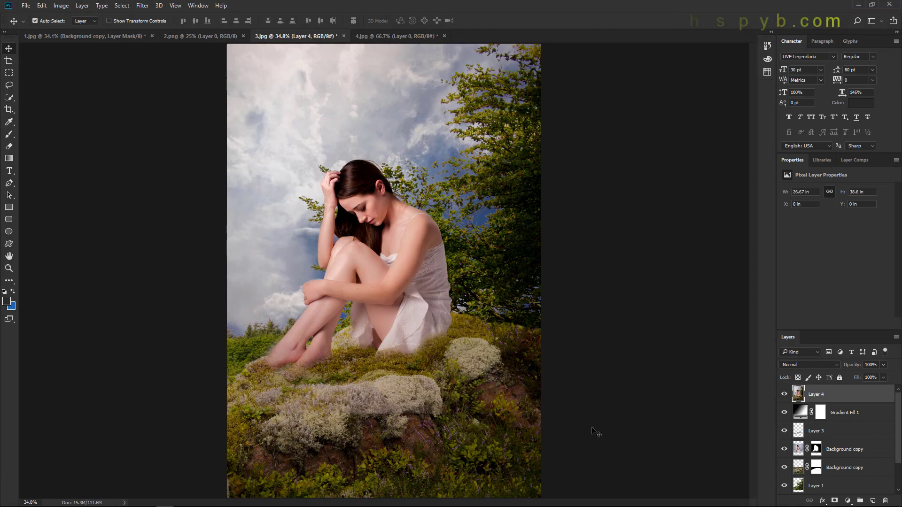
pyautogui.click(784, 395)
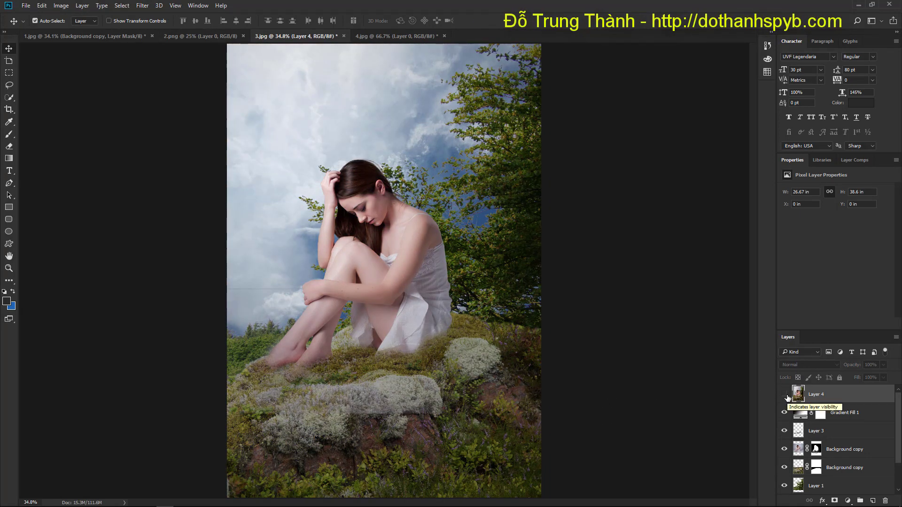
pyautogui.click(784, 395)
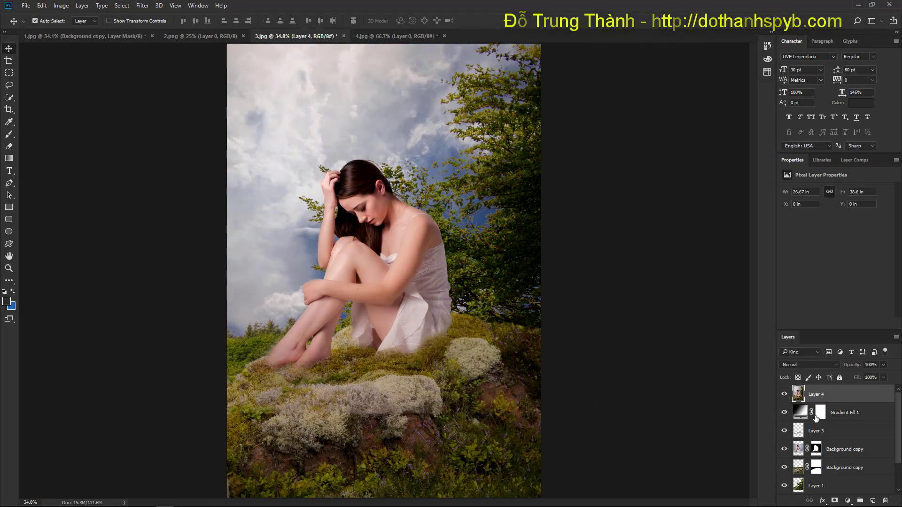
# - Add a Levels adjustment layer above the merged layer and set its RGB midtone input to 1.07
pyautogui.click(847, 503)
pyautogui.click(827, 347)
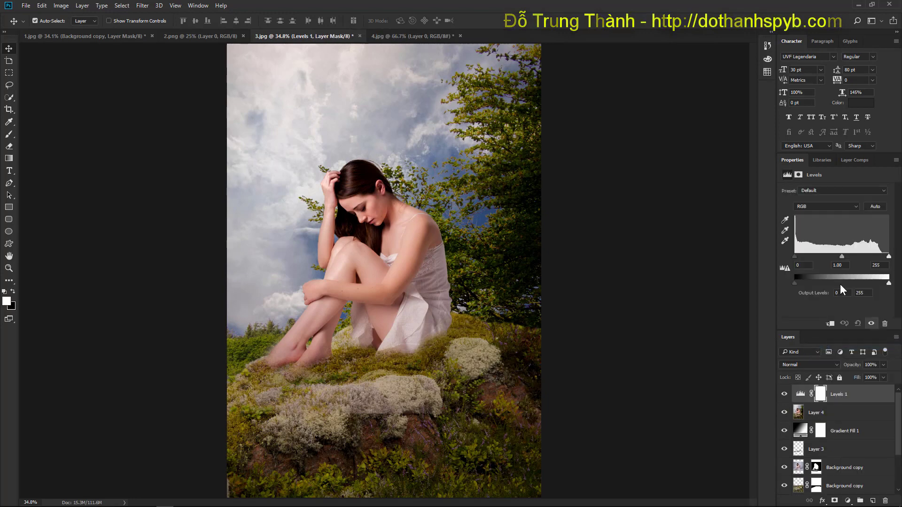
pyautogui.moveTo(842, 256); pyautogui.dragTo(845, 256)
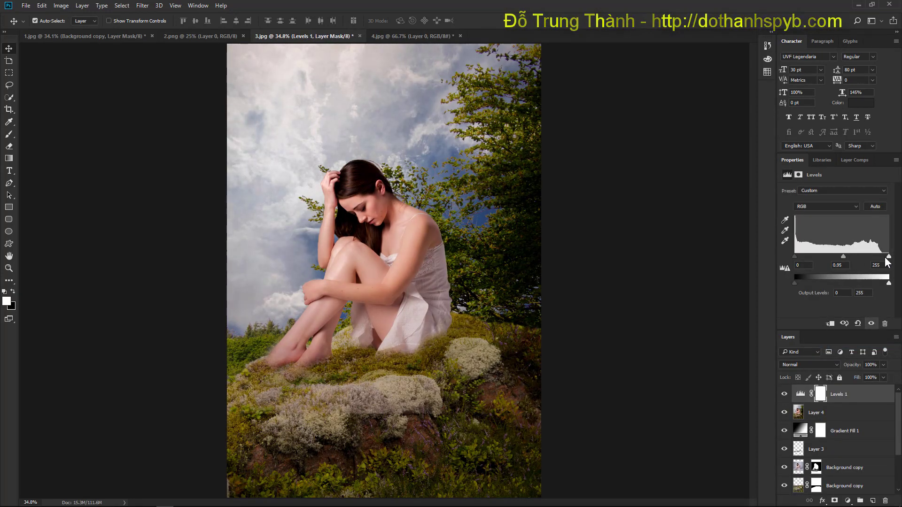
pyautogui.moveTo(843, 260)
pyautogui.mouseDown()
pyautogui.moveTo(793, 256)
pyautogui.moveTo(843, 257)
pyautogui.mouseUp()
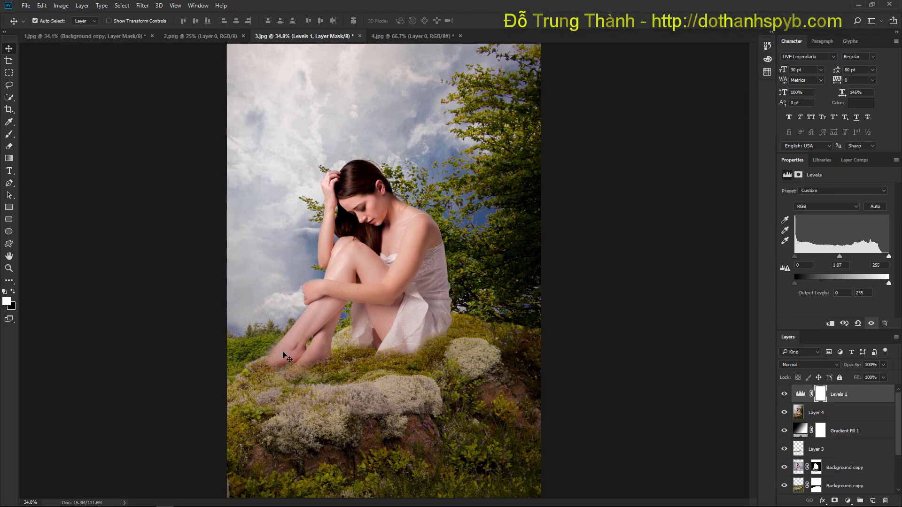
pyautogui.click(9, 256)
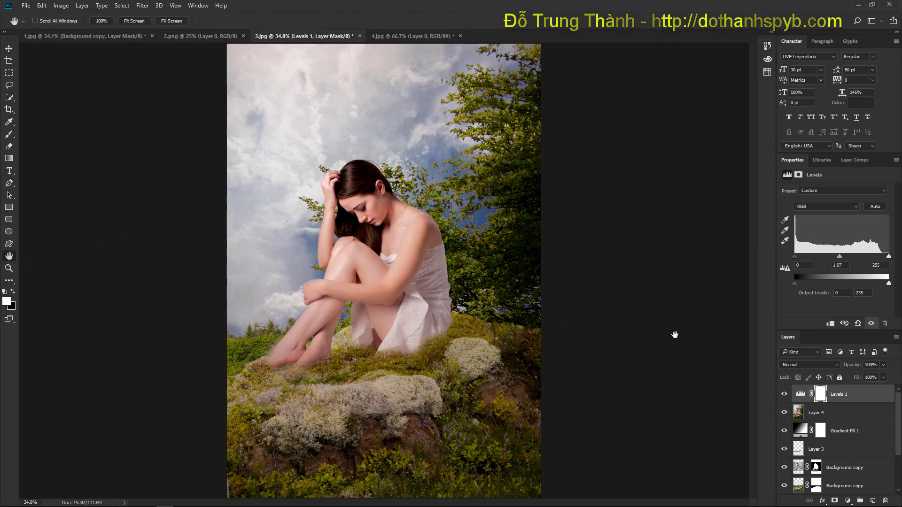